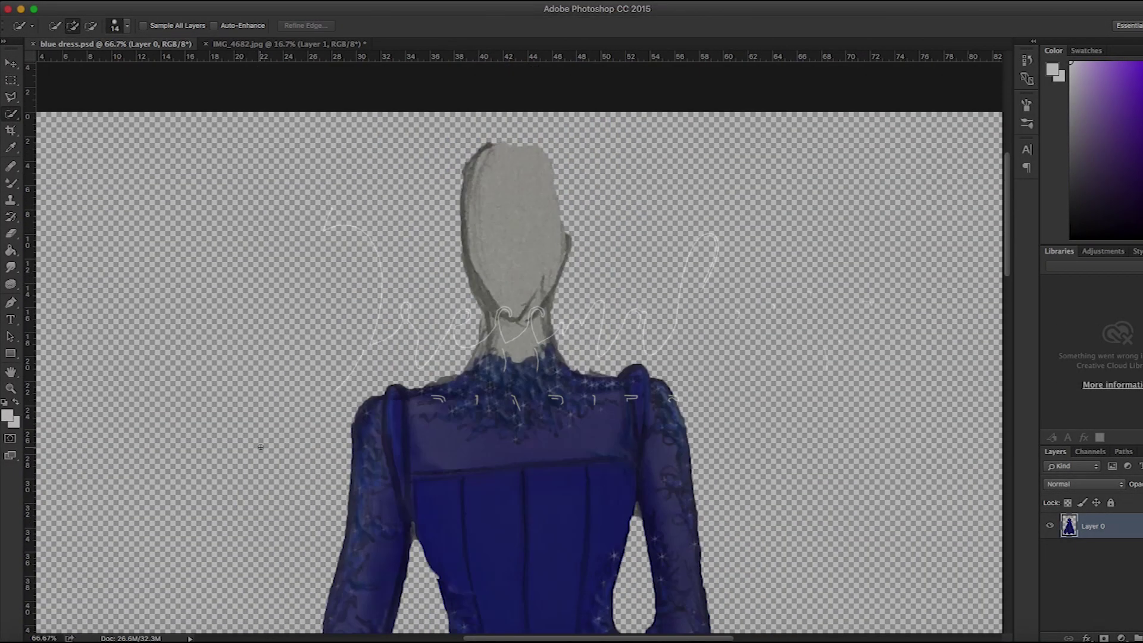
# Look over the whole finished gown in blue dress.psd and switch to the IMG_4682.jpg document.
pyautogui.scroll(-15, 260, 447)
pyautogui.press('super+minus')
pyautogui.press('super+minus')
pyautogui.press('super+minus')
pyautogui.press('super+minus')
pyautogui.click(310, 45)
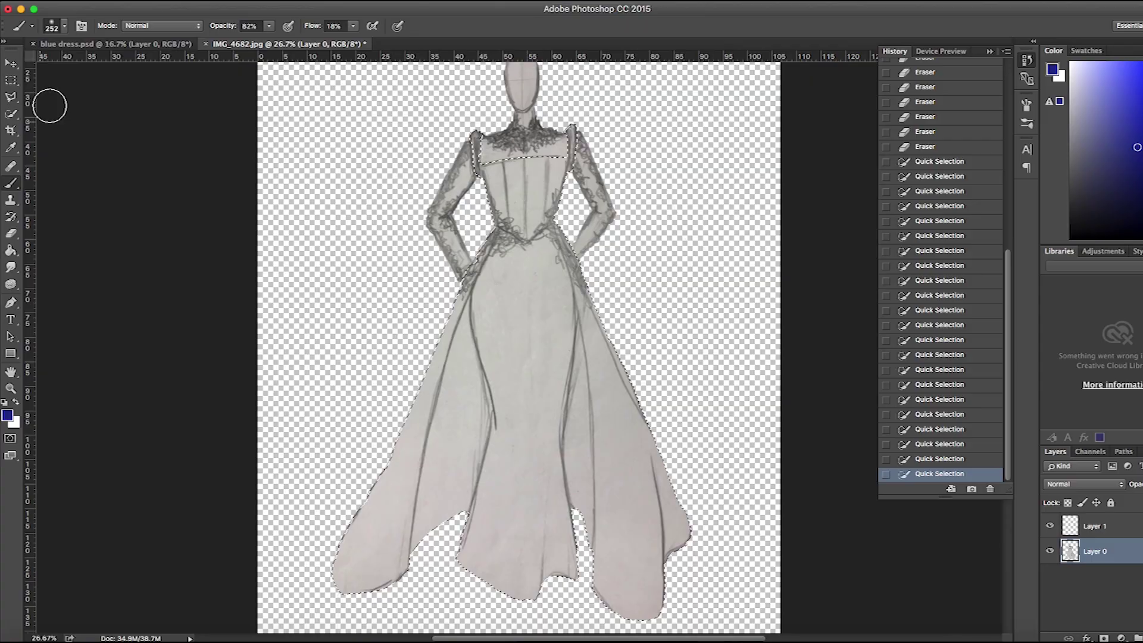
# Set the brush to a size of 492 px, 31% opacity and 12% flow.
pyautogui.click(64, 25)
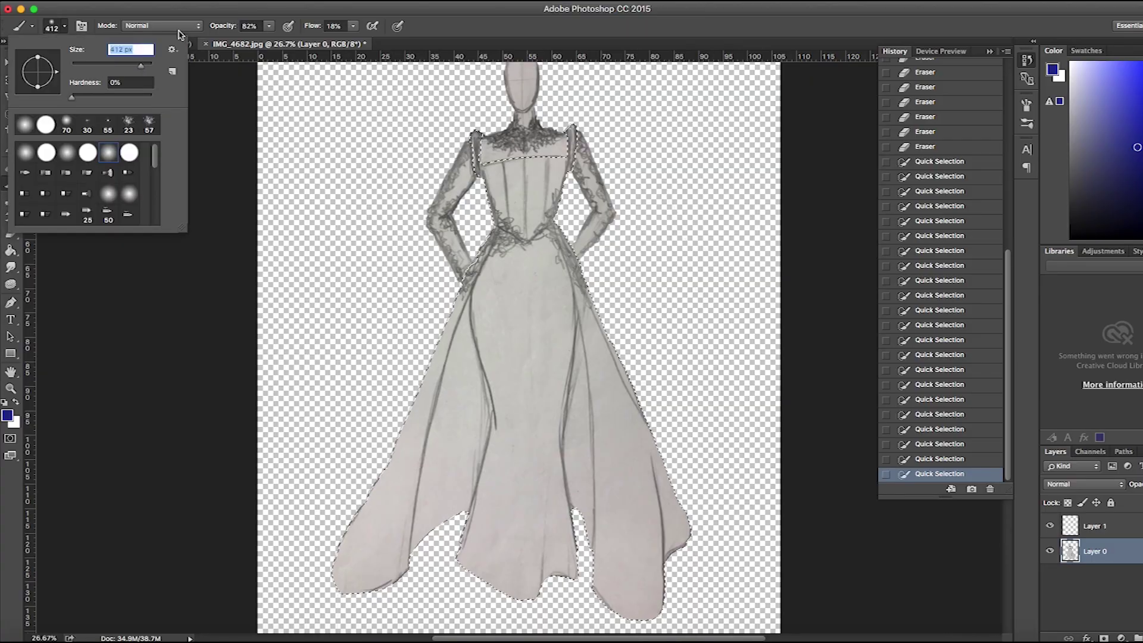
pyautogui.click(269, 25)
pyautogui.click(353, 25)
pyautogui.moveTo(351, 39); pyautogui.dragTo(347, 39)
pyautogui.click(63, 26)
pyautogui.moveTo(138, 66); pyautogui.dragTo(144, 67)
# Paint the selected bodice and skirt blue in broad strokes, enlarging the brush to about 1040 px, and clear the selection.
pyautogui.moveTo(464, 149); pyautogui.dragTo(695, 155)
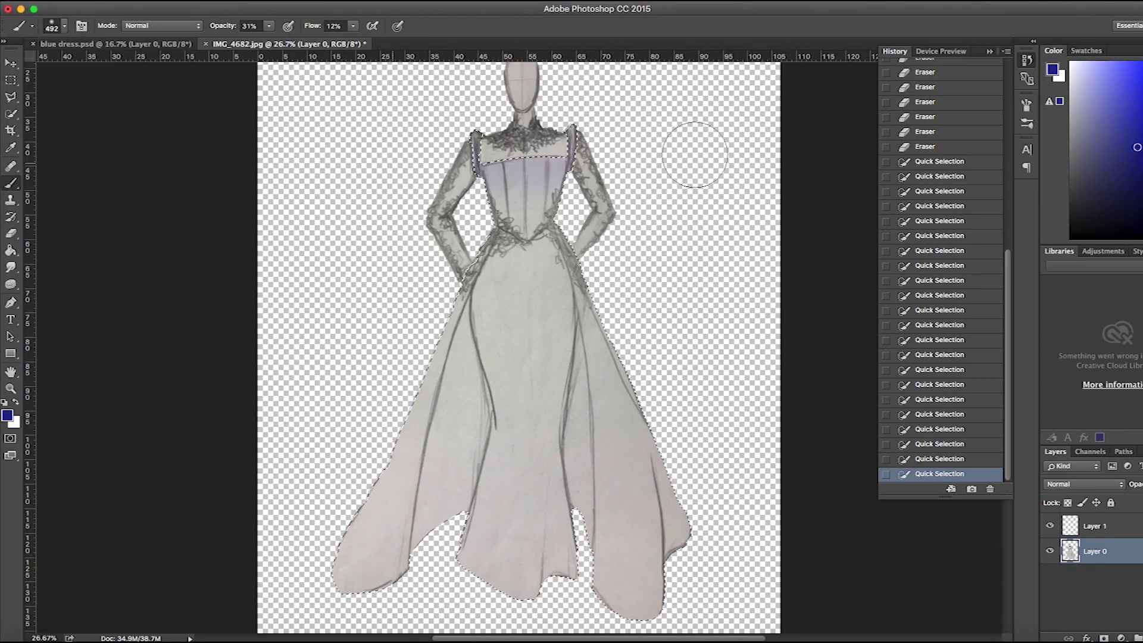
pyautogui.moveTo(471, 263)
pyautogui.mouseDown()
pyautogui.moveTo(319, 480)
pyautogui.moveTo(766, 592)
pyautogui.moveTo(204, 314)
pyautogui.moveTo(592, 581)
pyautogui.moveTo(676, 345)
pyautogui.mouseUp()
pyautogui.click(63, 26)
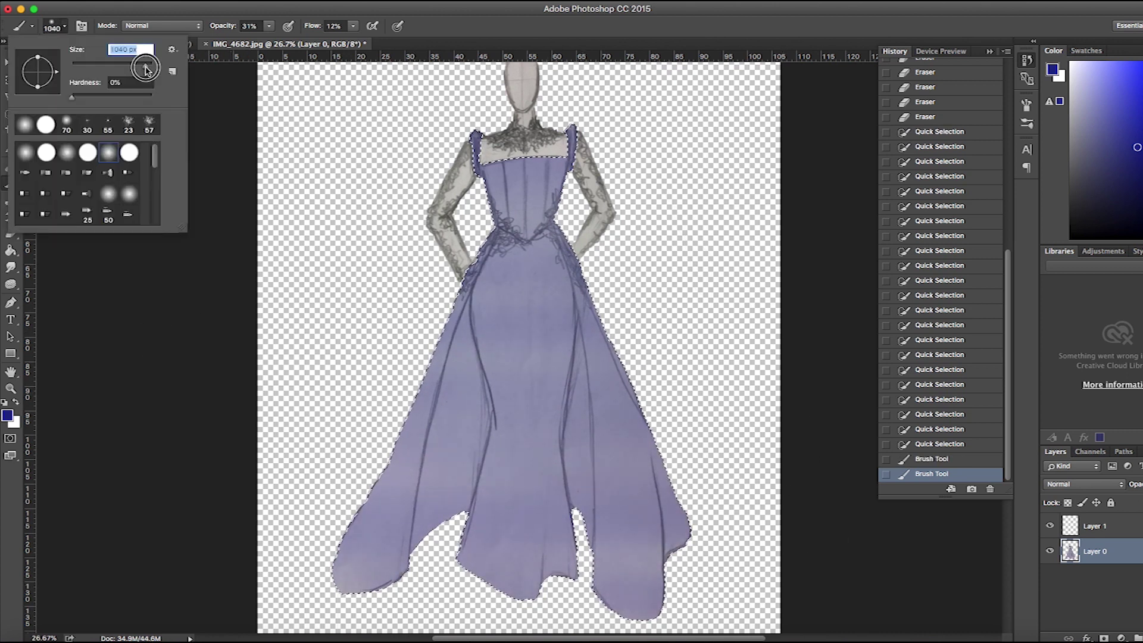
pyautogui.press('Return')
pyautogui.moveTo(766, 276); pyautogui.dragTo(459, 53)
pyautogui.press('super+d')
# Add a new layer directly above Layer 0 and make Layer 0 active again for Quick Selection.
pyautogui.press('w')
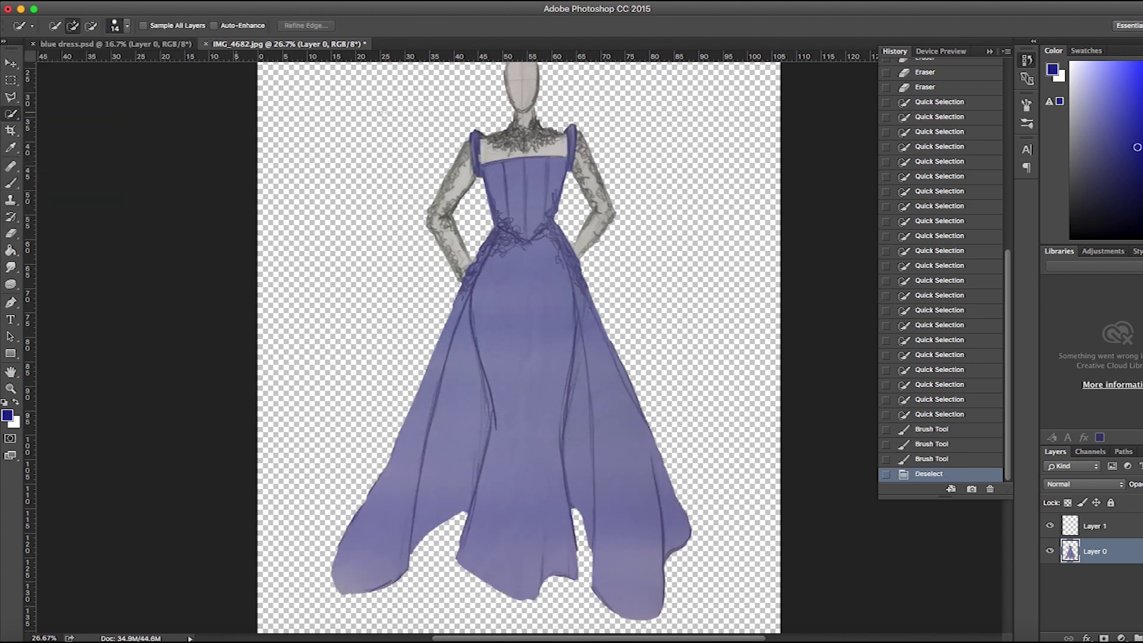
pyautogui.press('super+alt+shift+n')
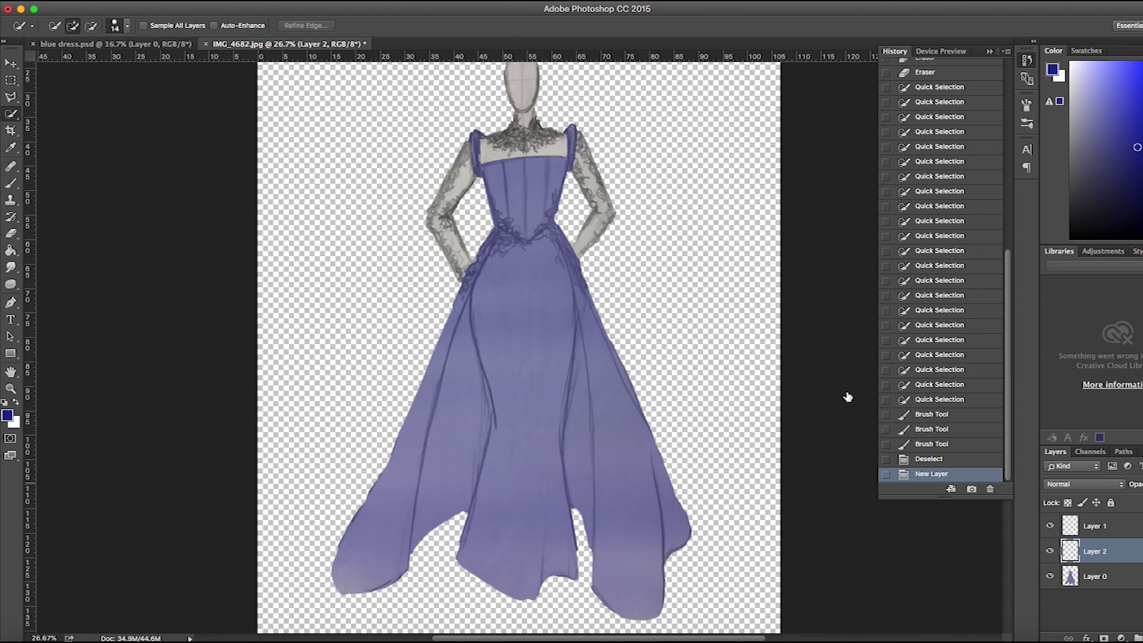
pyautogui.click(459, 165)
pyautogui.click(1132, 576)
# Select the lace sleeves and yoke on Layer 0 with Quick Selection, subtracting the blue bodice and waist areas.
pyautogui.click(476, 172)
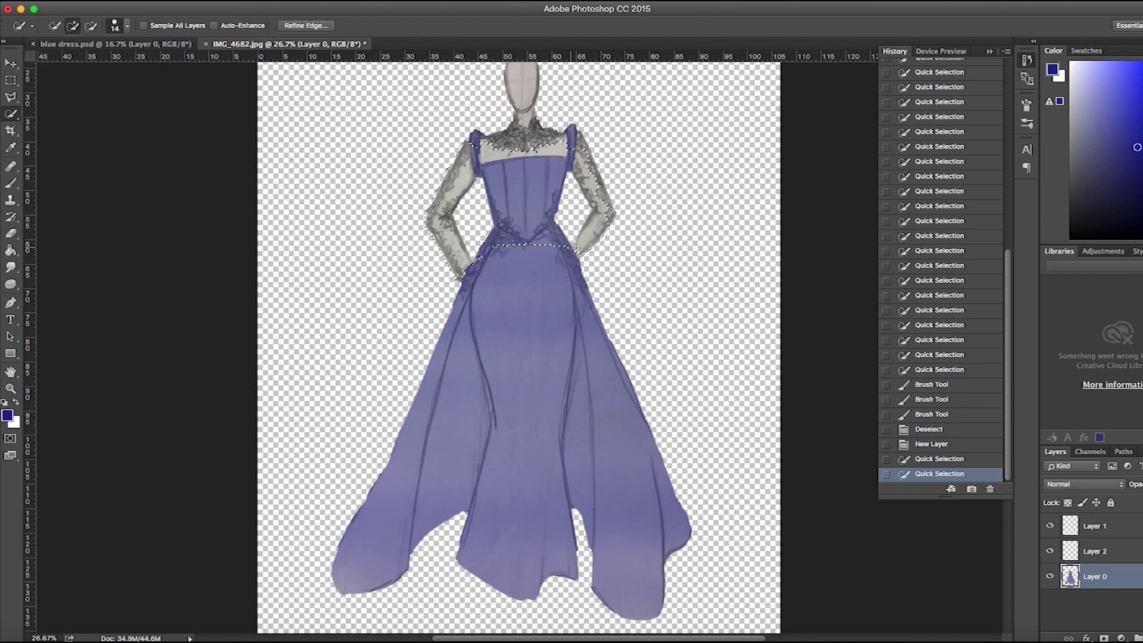
pyautogui.keyDown('alt'); pyautogui.click(508, 247); pyautogui.keyUp('alt')
pyautogui.click(586, 244)
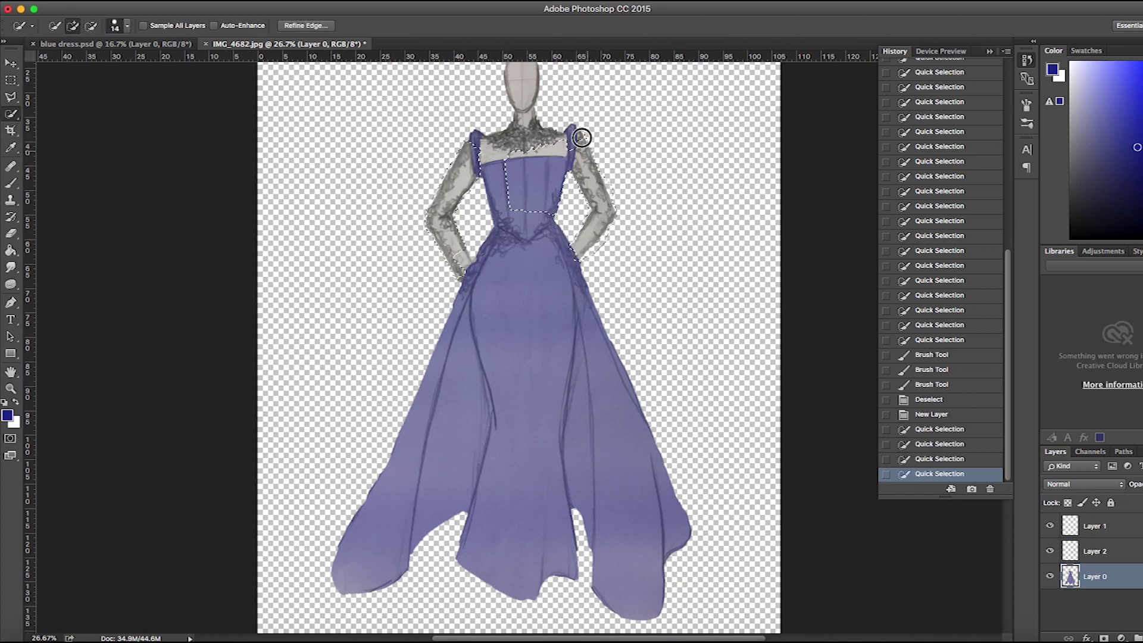
pyautogui.moveTo(584, 137); pyautogui.dragTo(610, 216)
pyautogui.keyDown('alt'); pyautogui.click(535, 156); pyautogui.keyUp('alt')
pyautogui.keyDown('alt'); pyautogui.click(516, 167); pyautogui.keyUp('alt')
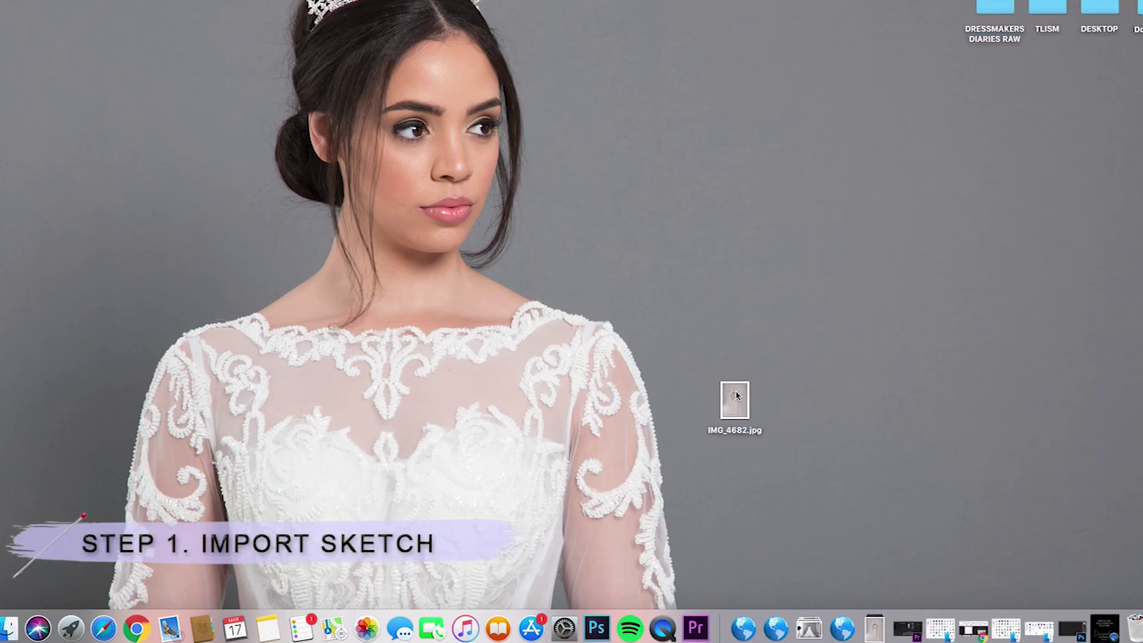
# Open the sketch IMG_4682.jpg from the desktop in Photoshop.
pyautogui.moveTo(737, 396)
pyautogui.mouseDown()
pyautogui.moveTo(705, 437)
pyautogui.moveTo(623, 628)
pyautogui.moveTo(597, 629)
pyautogui.mouseUp()
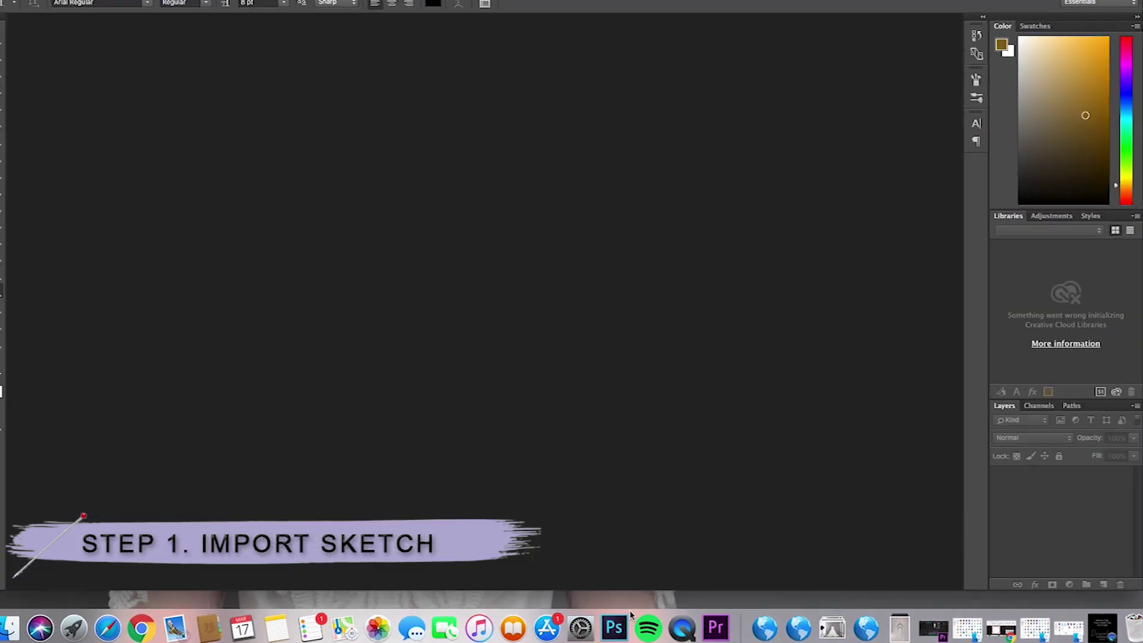
pyautogui.click(328, 1)
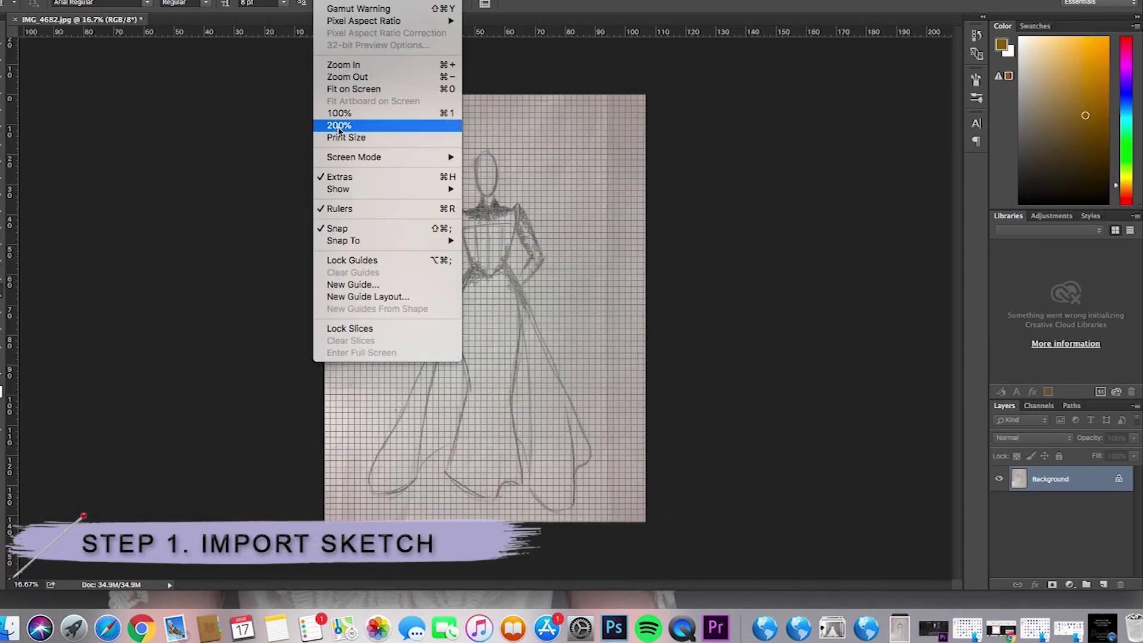
pyautogui.moveTo(368, 1)
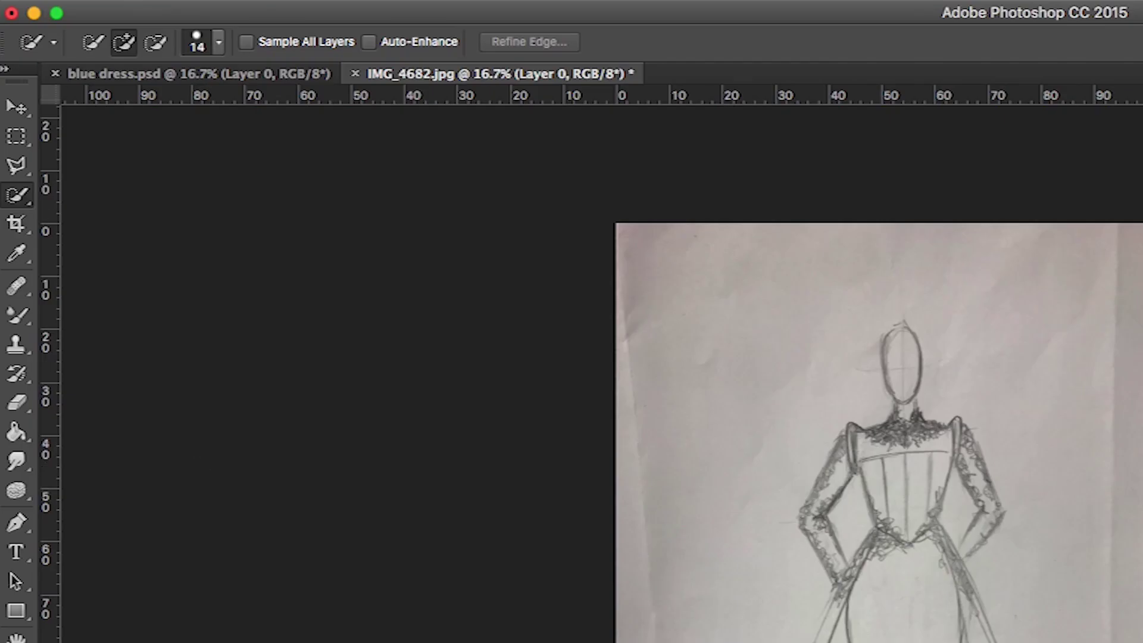
# Select the paper around the figure's sides and head with Quick Selection, subtracting the figure itself, and delete that background.
pyautogui.click(748, 470)
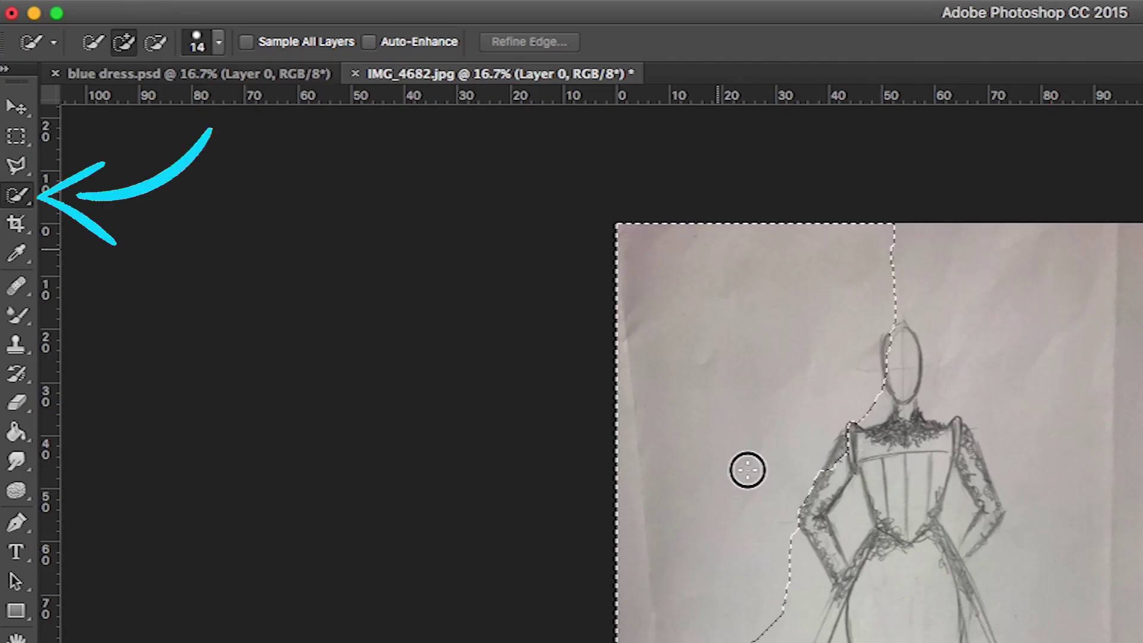
pyautogui.moveTo(863, 408)
pyautogui.keyDown('alt'); pyautogui.mouseDown()
pyautogui.moveTo(808, 541)
pyautogui.moveTo(732, 642)
pyautogui.mouseUp(); pyautogui.keyUp('alt')
pyautogui.moveTo(1076, 273); pyautogui.dragTo(1135, 395)
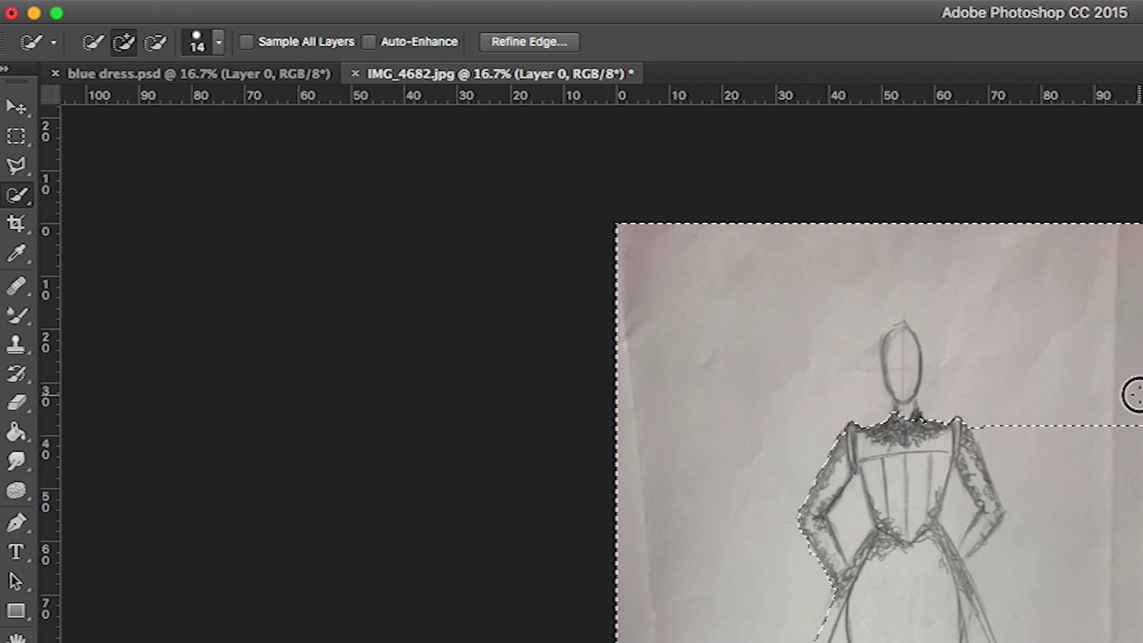
pyautogui.moveTo(906, 420)
pyautogui.keyDown('alt'); pyautogui.mouseDown()
pyautogui.moveTo(901, 337)
pyautogui.moveTo(881, 345)
pyautogui.mouseUp(); pyautogui.keyUp('alt')
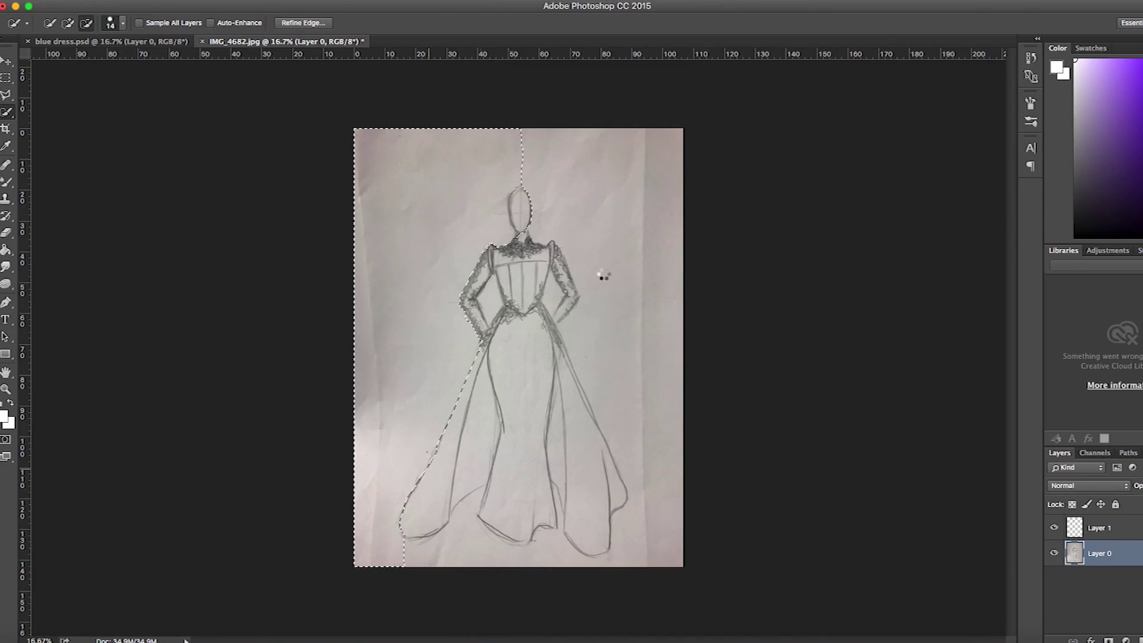
pyautogui.moveTo(620, 159); pyautogui.dragTo(659, 228)
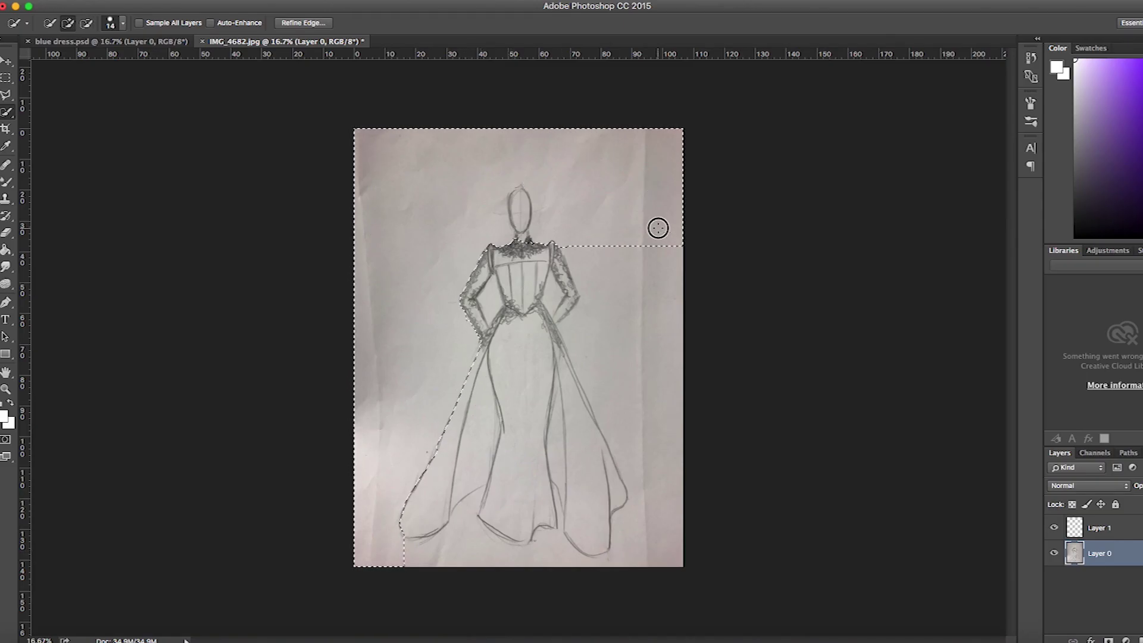
pyautogui.keyDown('alt'); pyautogui.moveTo(536, 243); pyautogui.dragTo(519, 194); pyautogui.keyUp('alt')
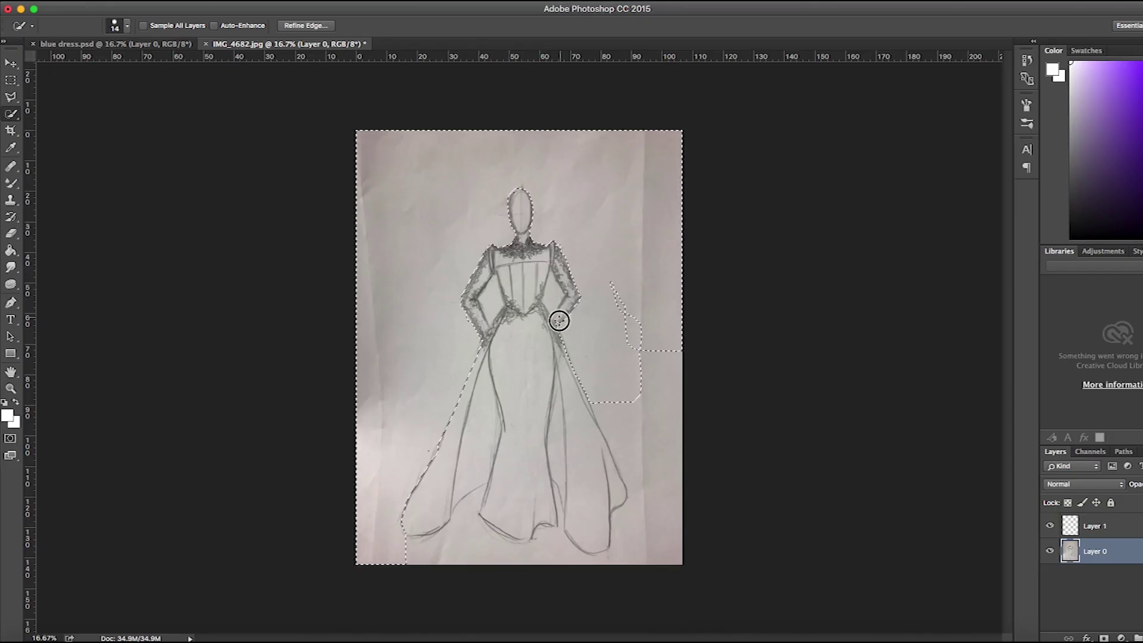
pyautogui.press('Delete')
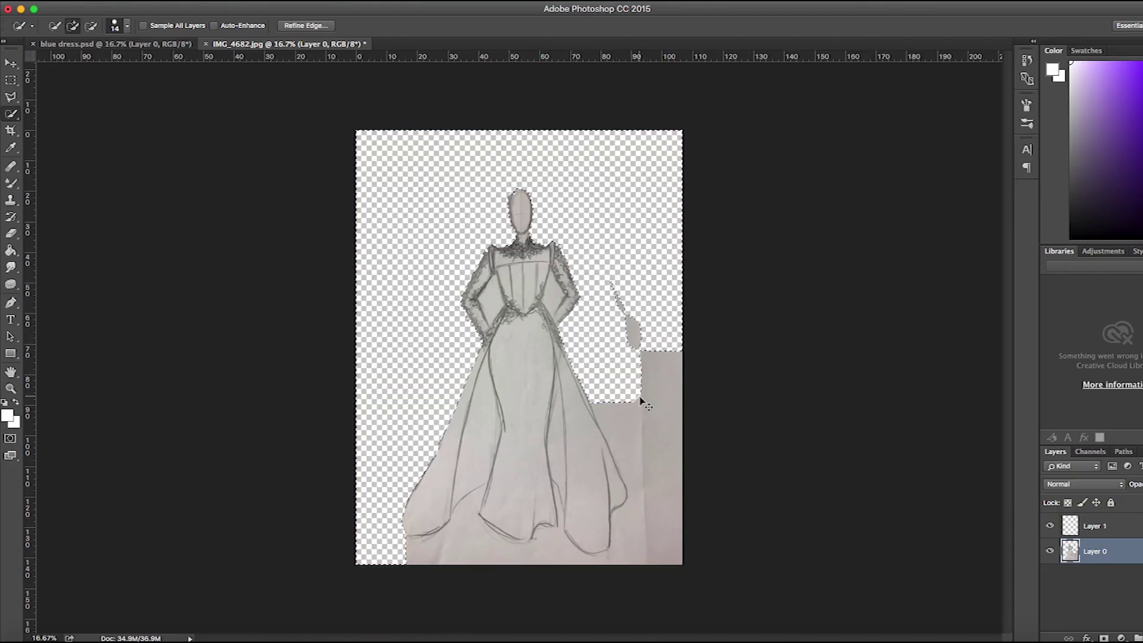
pyautogui.press('Delete')
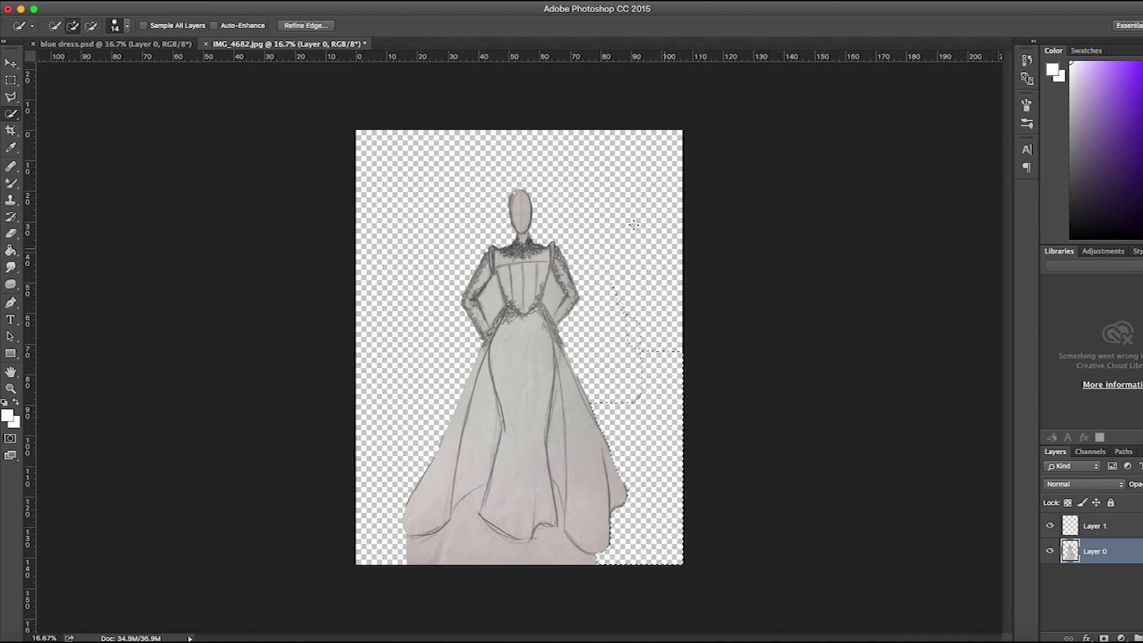
# Select the remaining paper below the hem, subtract the front skirt panel's edge, and delete it.
pyautogui.moveTo(492, 551); pyautogui.dragTo(463, 546)
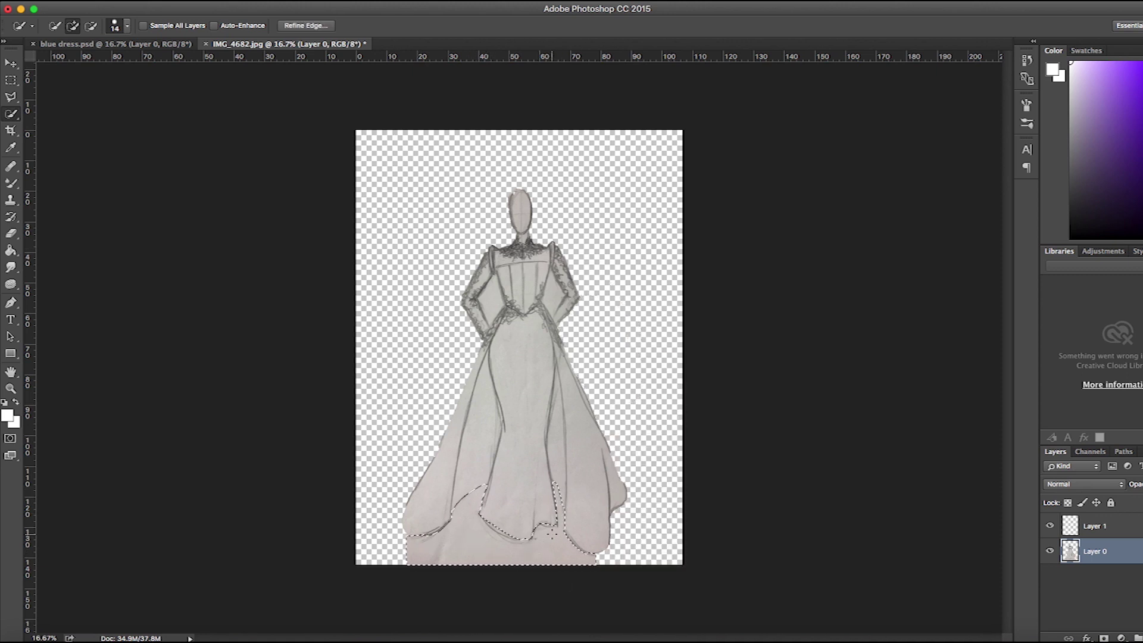
pyautogui.keyDown('alt'); pyautogui.click(534, 522); pyautogui.keyUp('alt')
pyautogui.press('Delete')
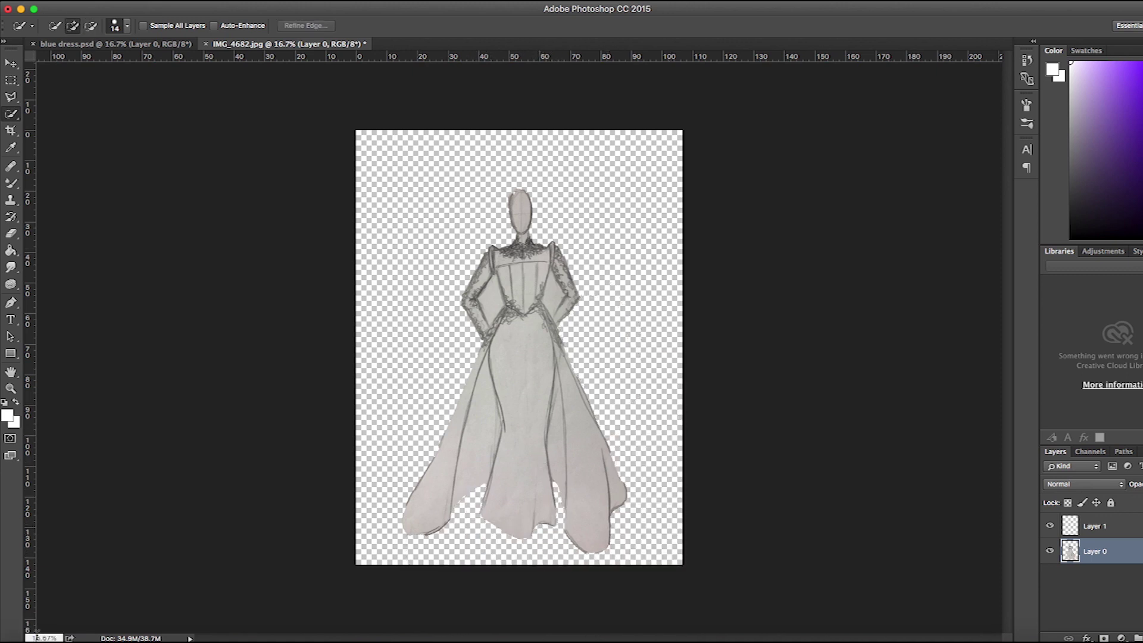
# Delete the paper showing through the gaps between the arms and the waist.
pyautogui.write('5')
pyautogui.press('Return')
pyautogui.scroll(5, 249, 431)
pyautogui.click(631, 312)
pyautogui.press('Delete')
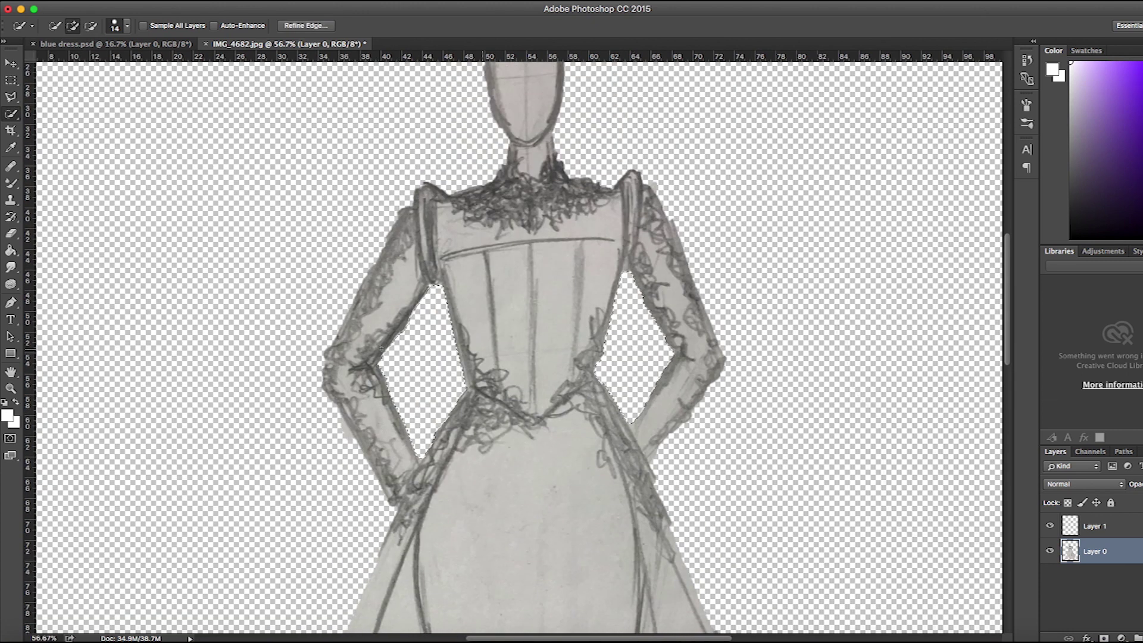
# Erase the stray paper around the head and along the figure's outline with a hard eraser, reduced to 44 px.
pyautogui.scroll(-5, 295, 489)
pyautogui.scroll(10, 297, 476)
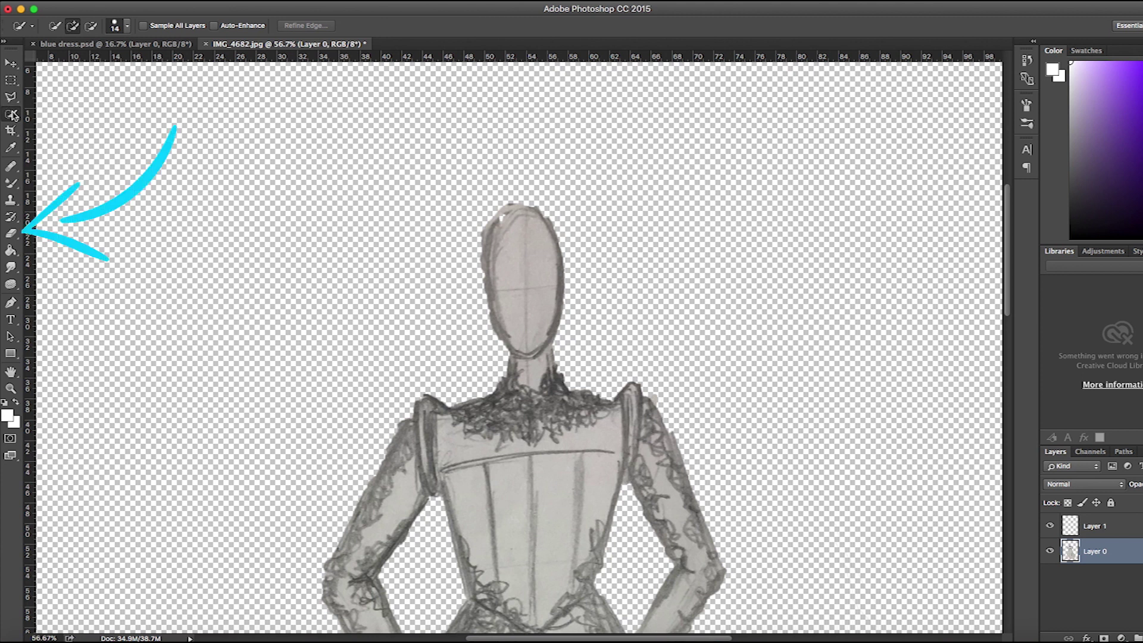
pyautogui.click(11, 233)
pyautogui.click(64, 26)
pyautogui.moveTo(85, 63); pyautogui.dragTo(80, 64)
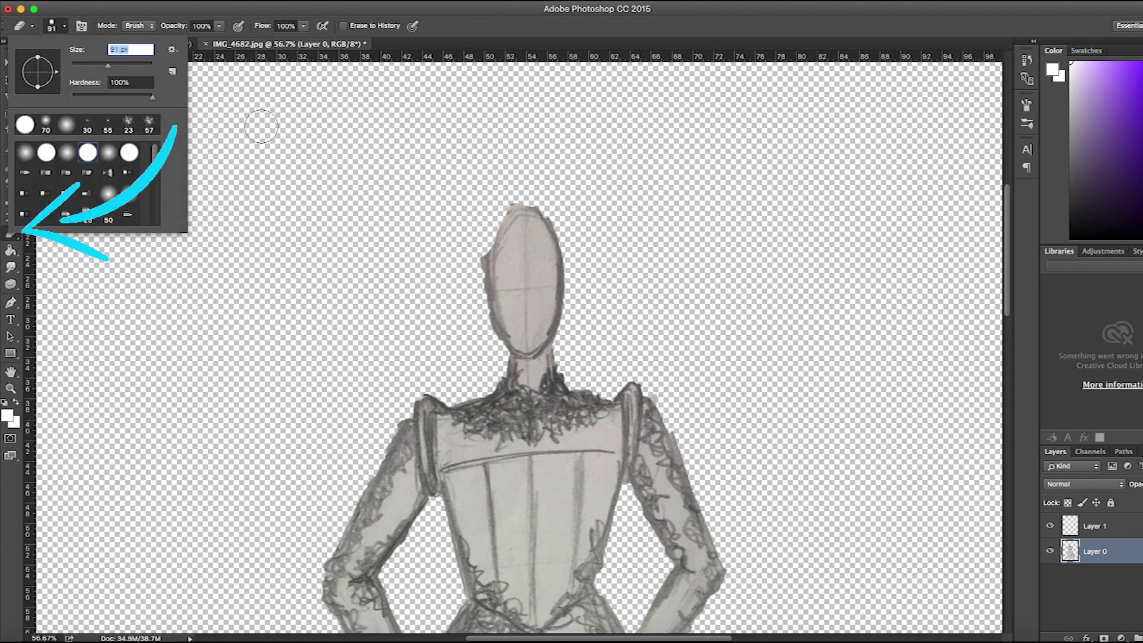
pyautogui.moveTo(503, 205)
pyautogui.mouseDown()
pyautogui.moveTo(486, 238)
pyautogui.moveTo(577, 261)
pyautogui.mouseUp()
pyautogui.scroll(-6, 576, 260)
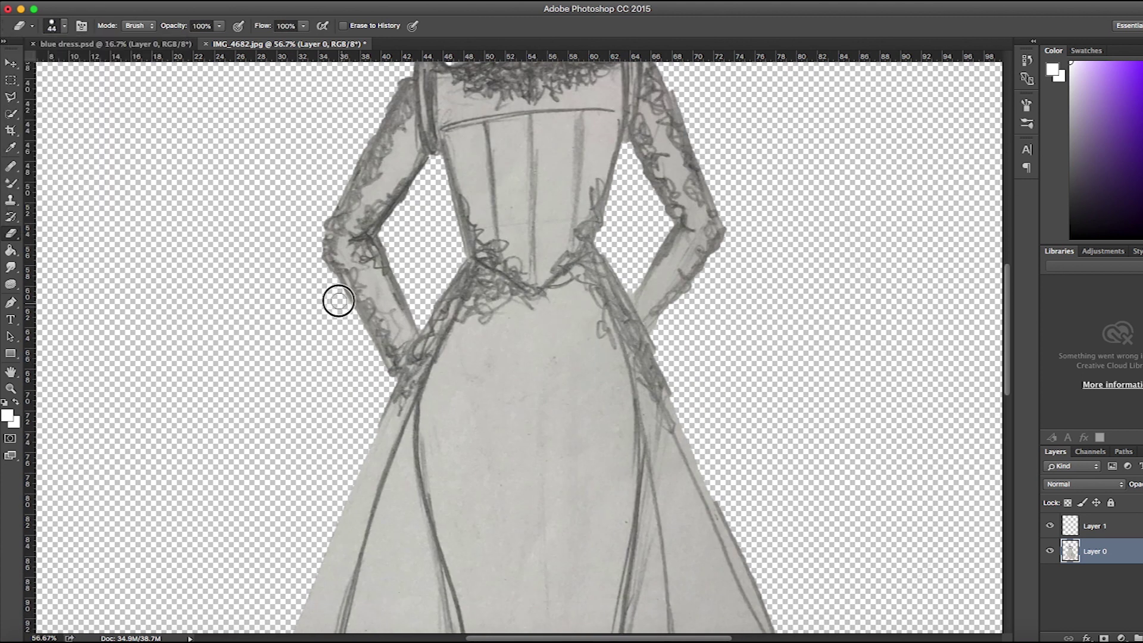
pyautogui.scroll(-4, 740, 315)
pyautogui.scroll(-5, 256, 237)
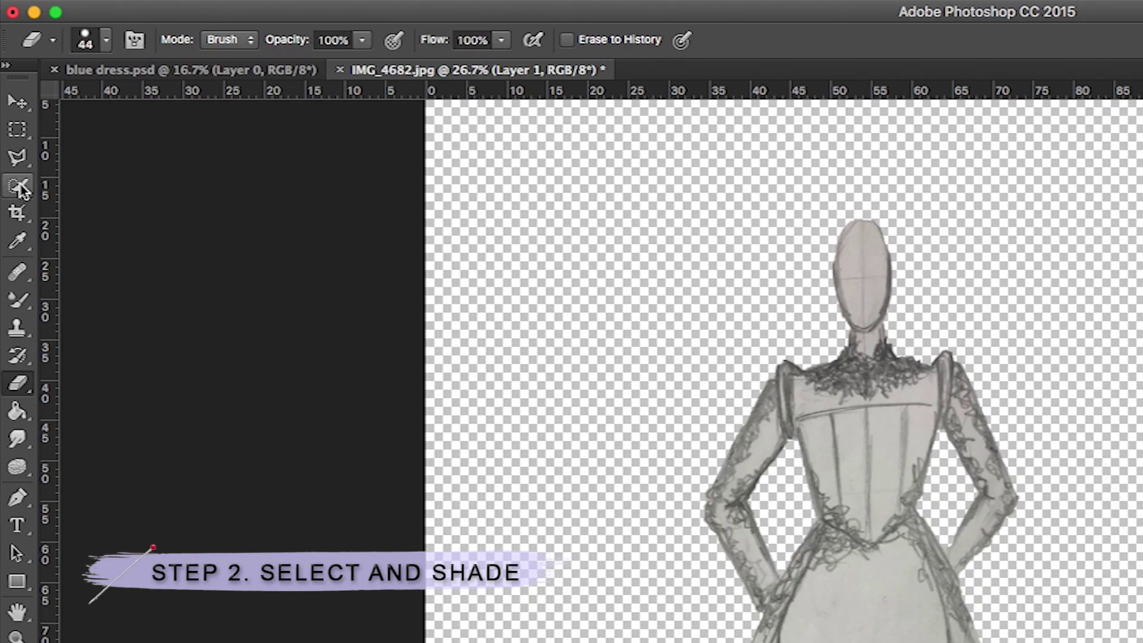
# Select the whole dress on Layer 0 with Quick Selection, leaving out the head.
pyautogui.press('w')
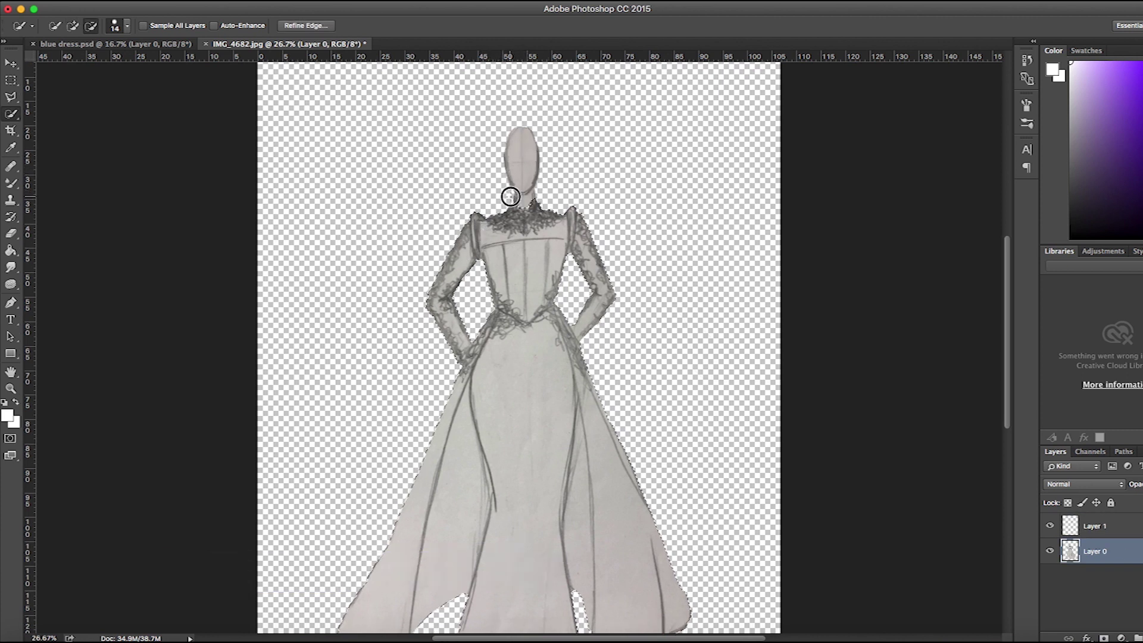
pyautogui.scroll(-3, 518, 202)
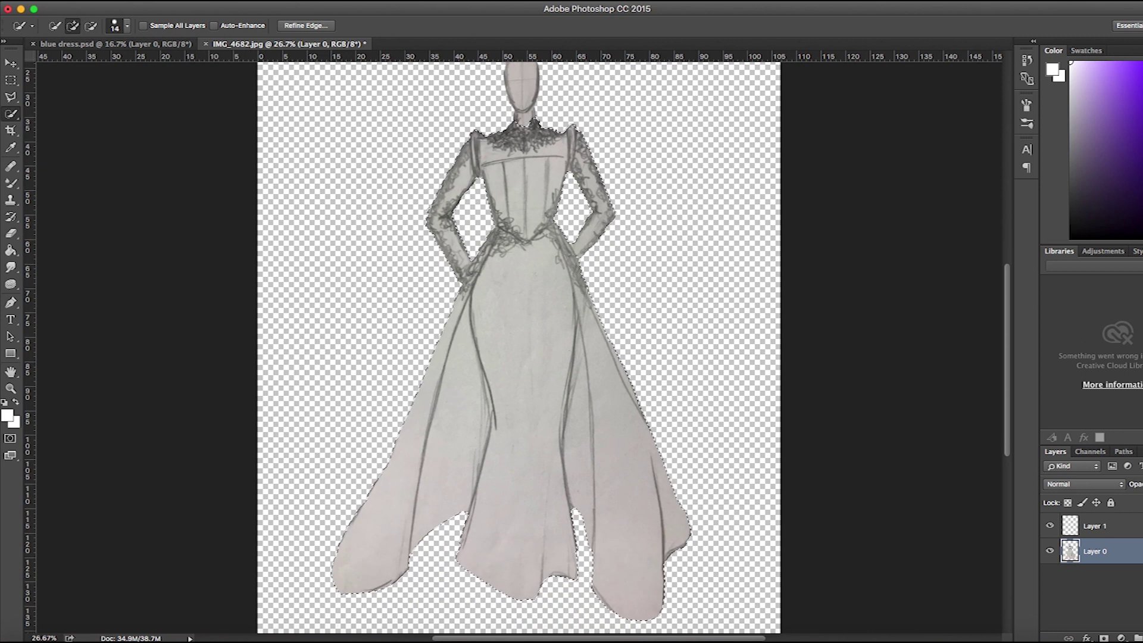
# Set the foreground colour to the dark blue of the gown in blue dress.psd.
pyautogui.click(8, 415)
pyautogui.click(615, 369)
pyautogui.press('Escape')
pyautogui.click(87, 42)
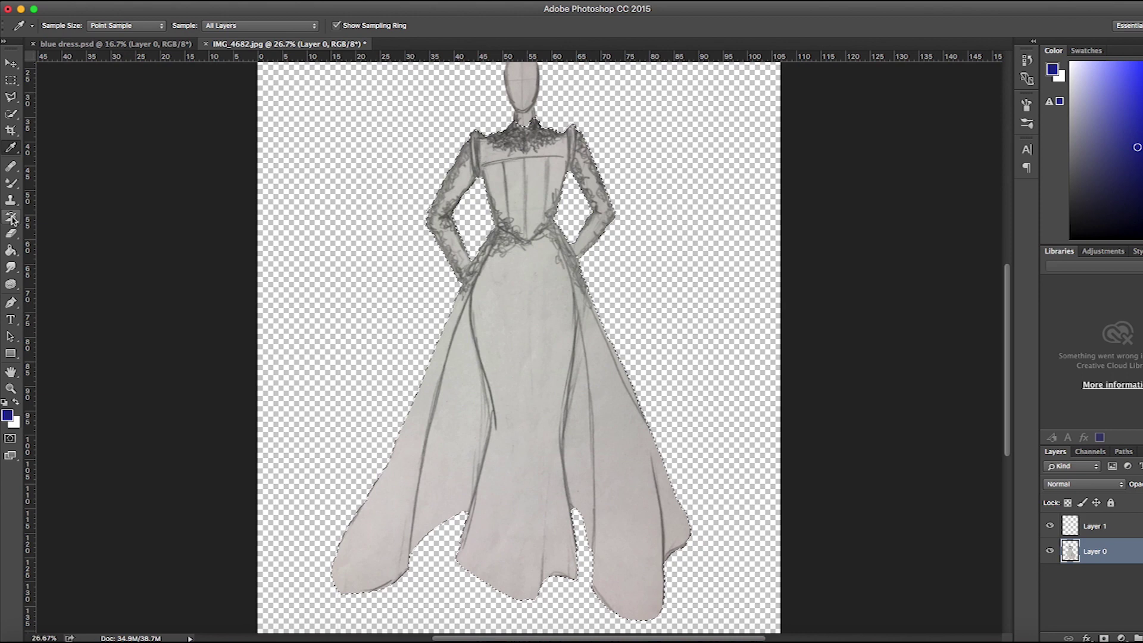
# Switch to the Brush tool and enlarge its brush size.
pyautogui.click(12, 188)
pyautogui.click(11, 233)
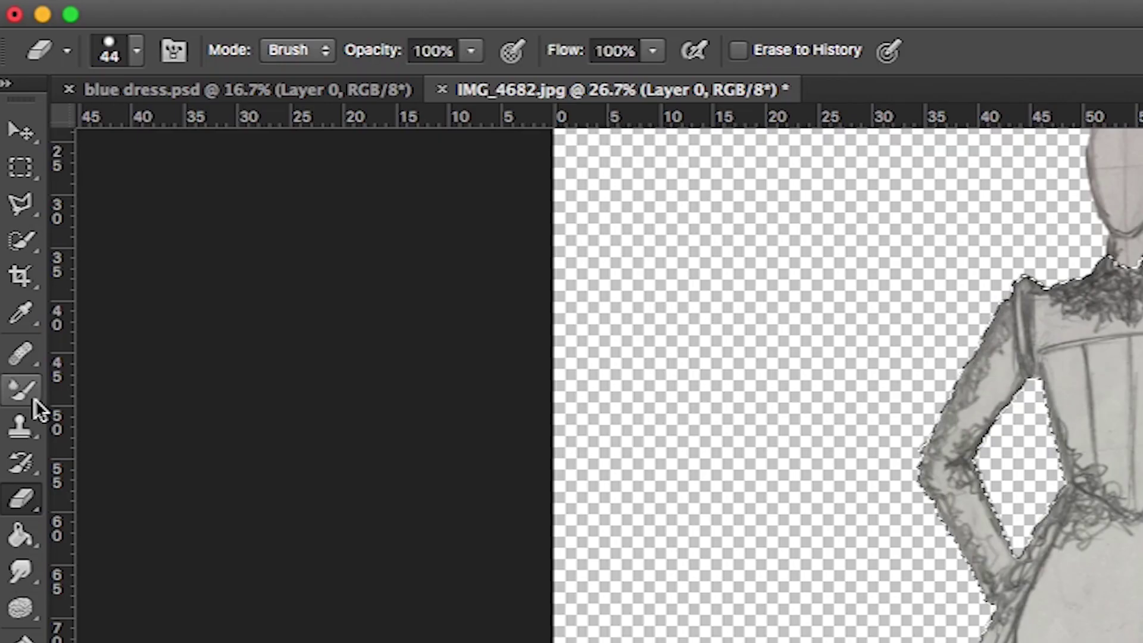
pyautogui.click(34, 399)
pyautogui.click(140, 380)
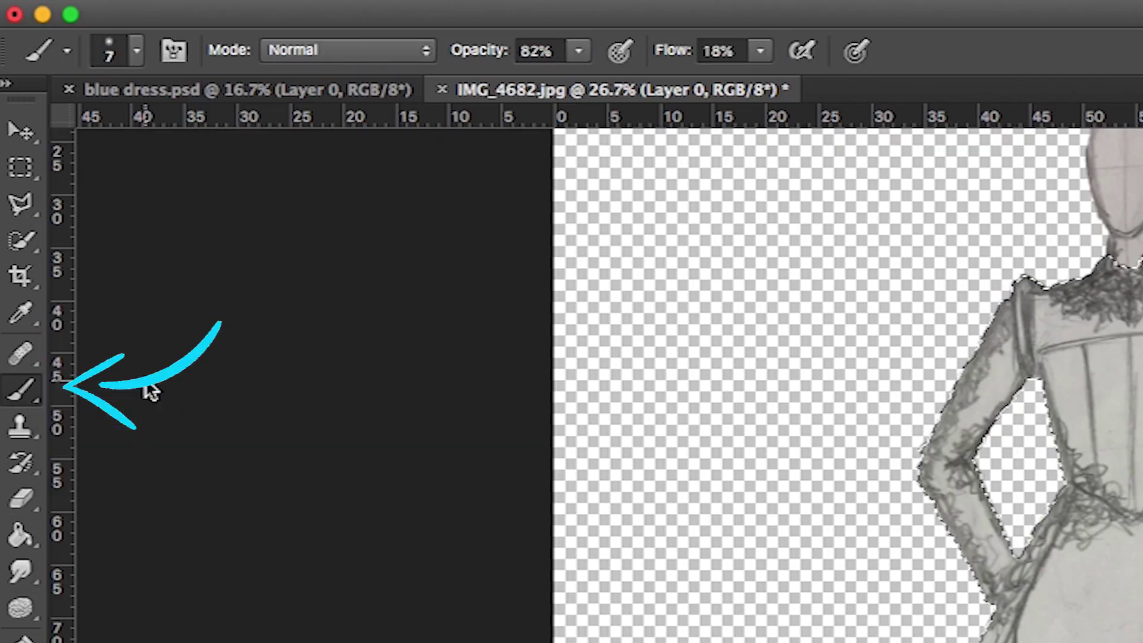
pyautogui.click(137, 51)
pyautogui.moveTo(258, 137); pyautogui.dragTo(288, 137)
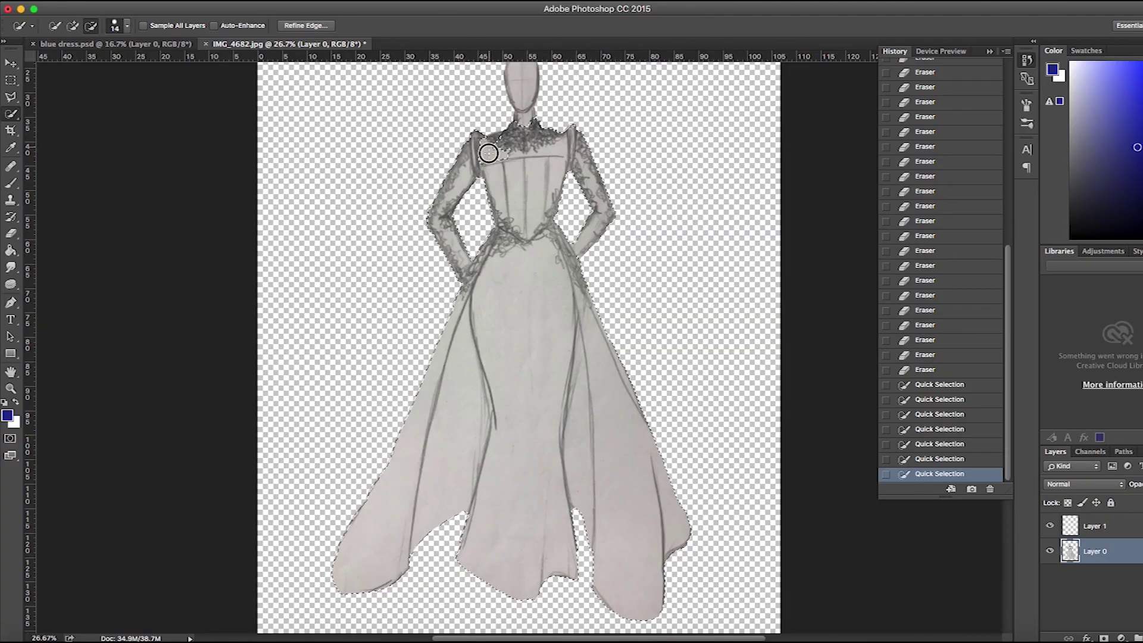
# Refine the selection to the bodice, skirt and shoulder caps, removing the lace yoke and both sleeves.
pyautogui.click(530, 130)
pyautogui.click(485, 164)
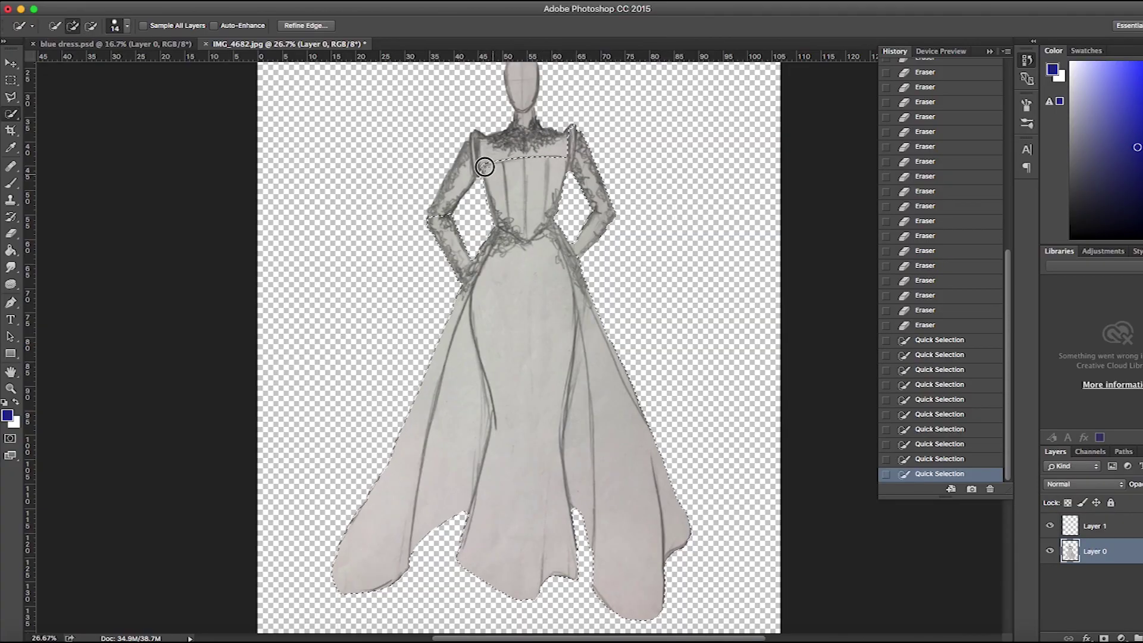
pyautogui.click(474, 146)
pyautogui.moveTo(470, 149)
pyautogui.mouseDown()
pyautogui.moveTo(424, 230)
pyautogui.moveTo(453, 253)
pyautogui.mouseUp()
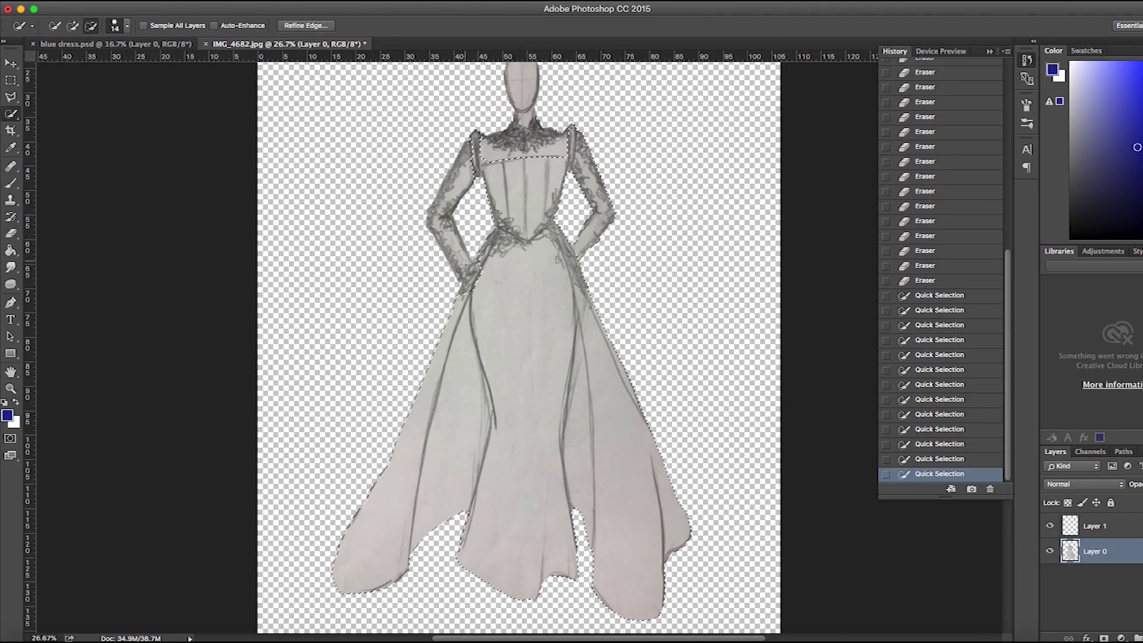
pyautogui.keyDown('alt'); pyautogui.click(466, 265); pyautogui.keyUp('alt')
pyautogui.click(466, 285)
pyautogui.click(464, 296)
pyautogui.moveTo(576, 179); pyautogui.dragTo(586, 236)
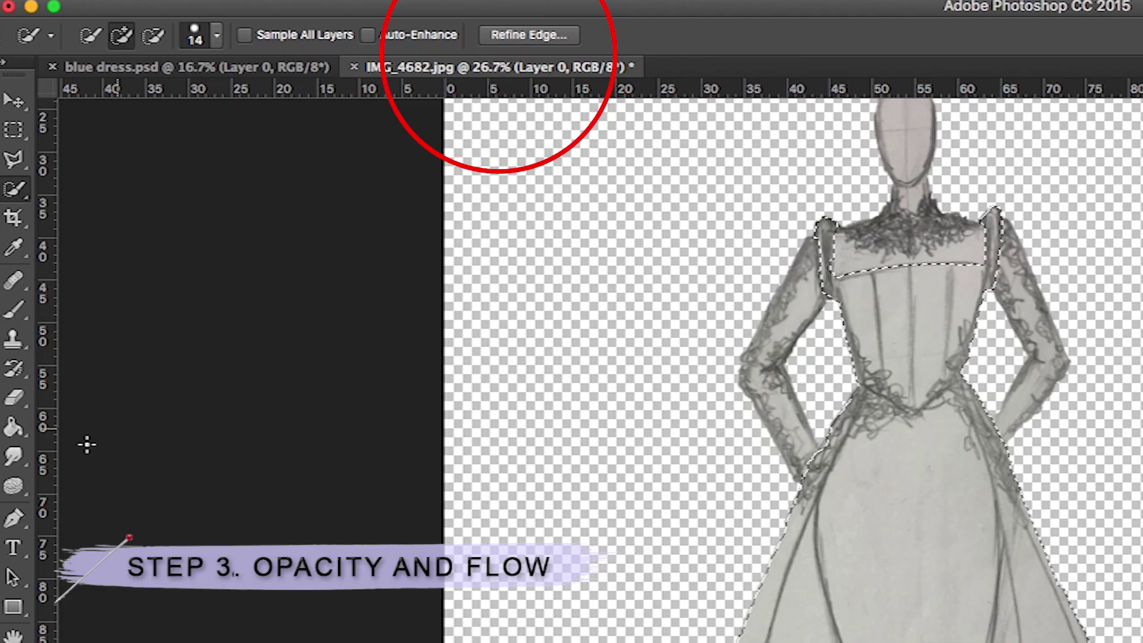
# Set up the Brush tool with a 492 px soft tip, 31% opacity and 12% flow.
pyautogui.click(14, 309)
pyautogui.click(106, 37)
pyautogui.click(240, 104)
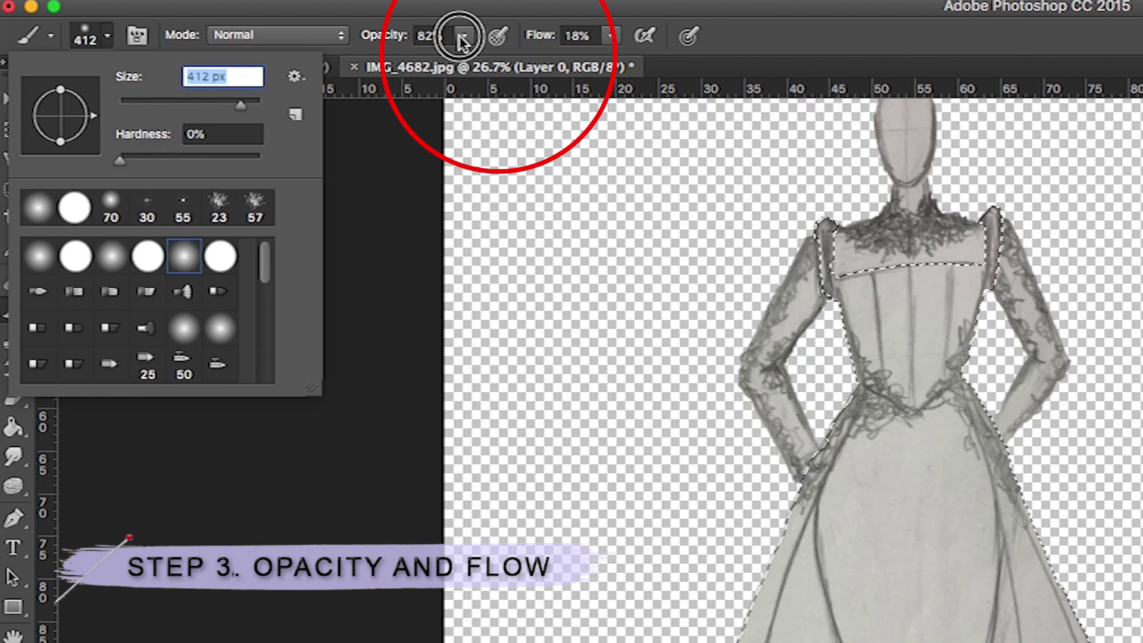
pyautogui.click(462, 35)
pyautogui.moveTo(476, 63); pyautogui.dragTo(413, 62)
pyautogui.click(611, 36)
pyautogui.moveTo(622, 63); pyautogui.dragTo(614, 62)
pyautogui.click(106, 37)
pyautogui.moveTo(241, 104); pyautogui.dragTo(246, 104)
# Paint translucent blue over the selected bodice, shoulder caps and full skirt on Layer 0, building up the colour down to the hem.
pyautogui.moveTo(952, 278); pyautogui.dragTo(570, 279)
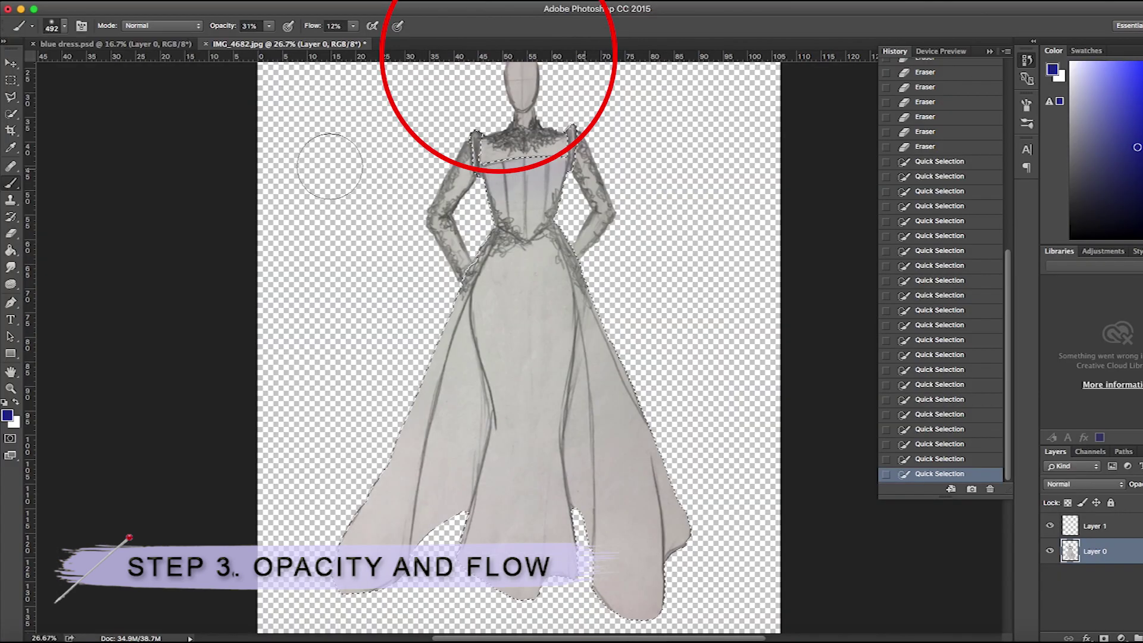
pyautogui.moveTo(524, 167)
pyautogui.mouseDown()
pyautogui.moveTo(536, 417)
pyautogui.moveTo(512, 536)
pyautogui.moveTo(536, 583)
pyautogui.mouseUp()
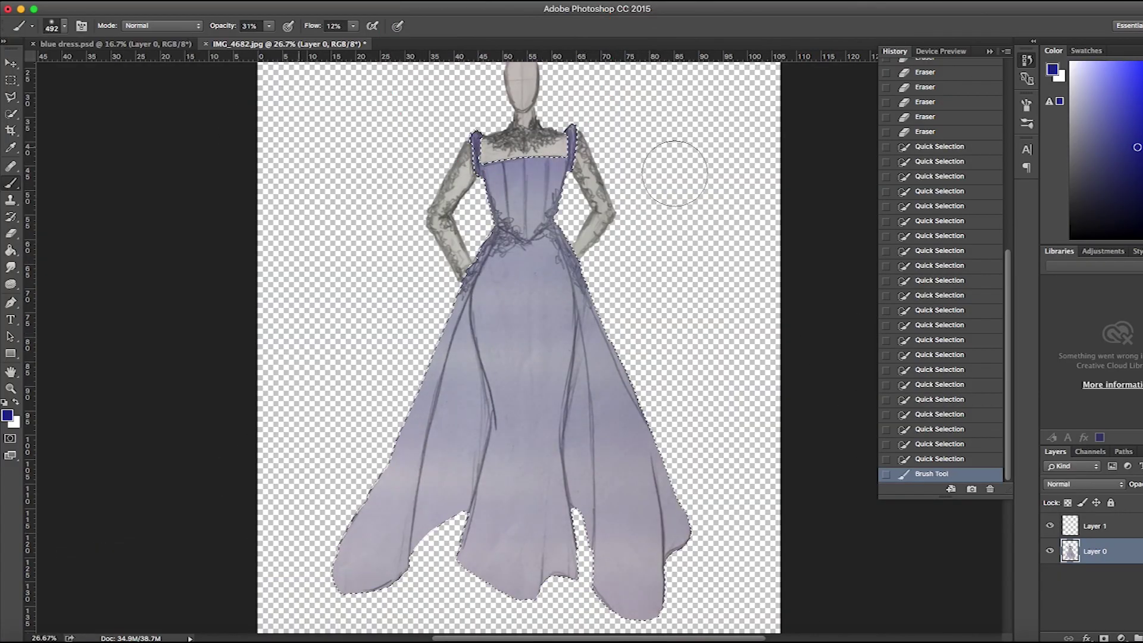
pyautogui.moveTo(524, 202)
pyautogui.mouseDown()
pyautogui.moveTo(523, 381)
pyautogui.moveTo(566, 595)
pyautogui.moveTo(387, 489)
pyautogui.mouseUp()
pyautogui.click(63, 26)
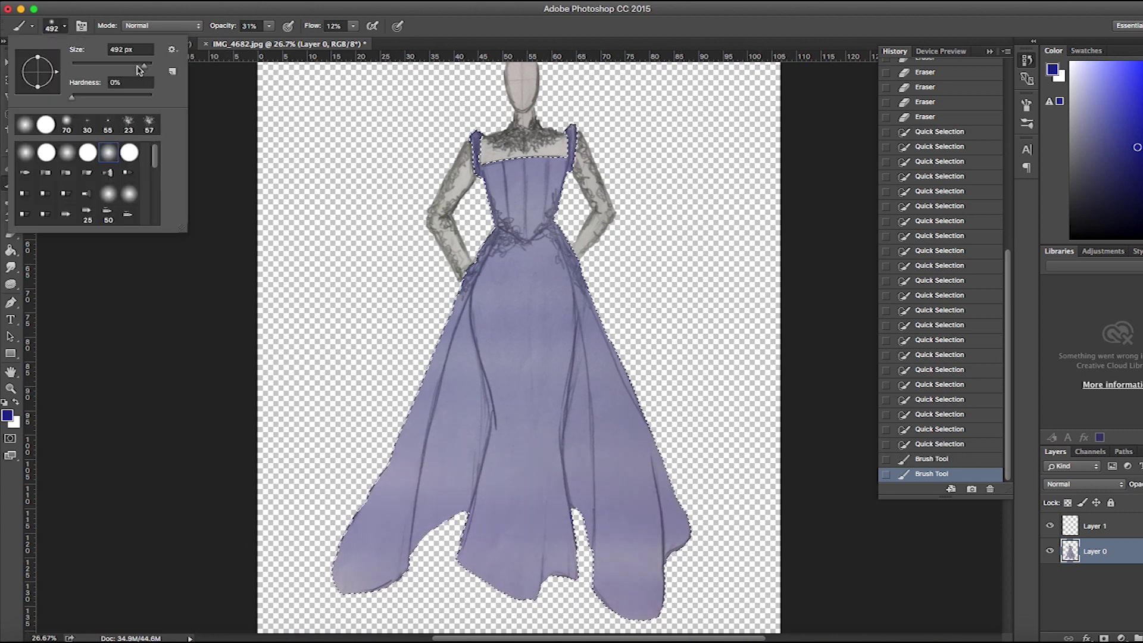
pyautogui.press('Return')
pyautogui.moveTo(524, 274); pyautogui.dragTo(595, 619)
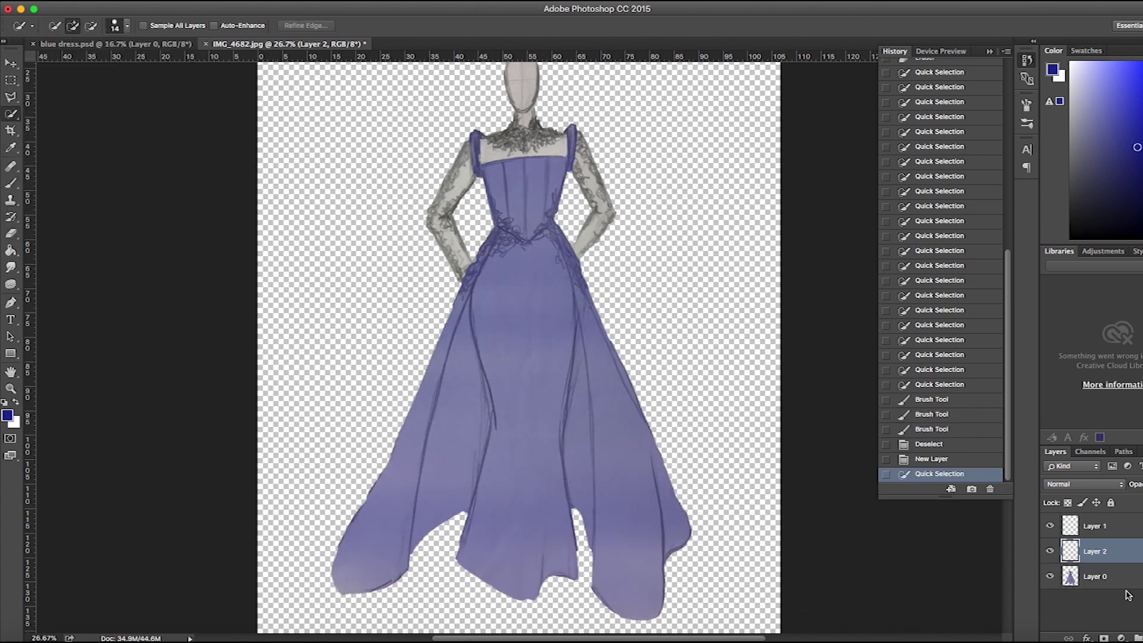
# Select the lace yoke and both sleeves on Layer 0 with Quick Selection, leaving out the bodice, shoulder caps and neck.
pyautogui.click(1119, 578)
pyautogui.moveTo(464, 272); pyautogui.dragTo(463, 273)
pyautogui.moveTo(587, 191); pyautogui.dragTo(557, 190)
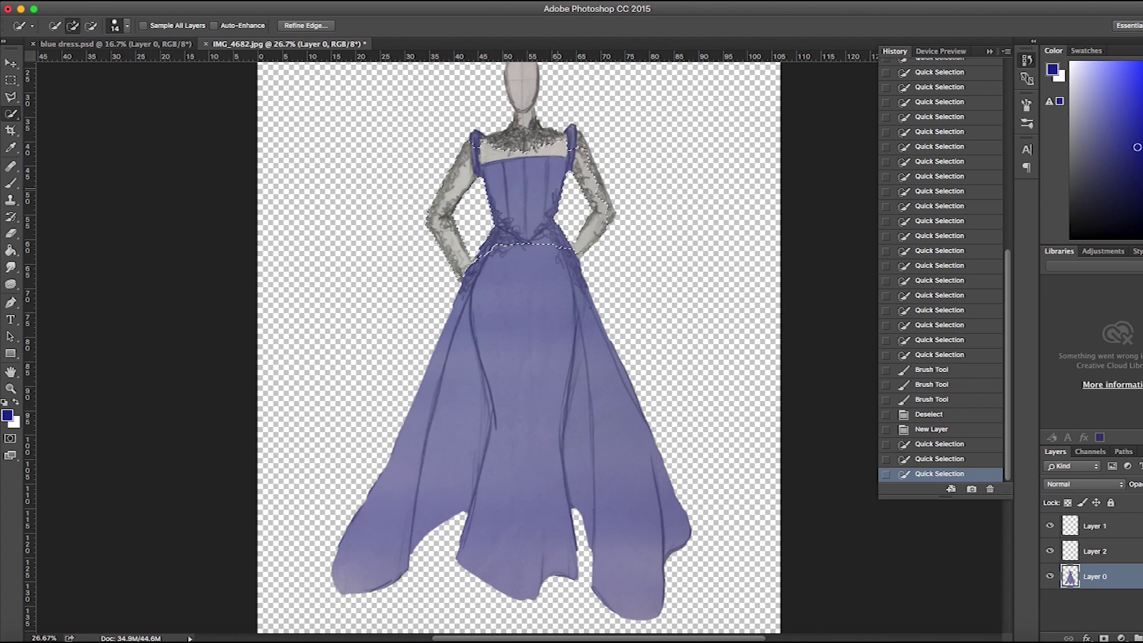
pyautogui.moveTo(599, 239); pyautogui.dragTo(581, 138)
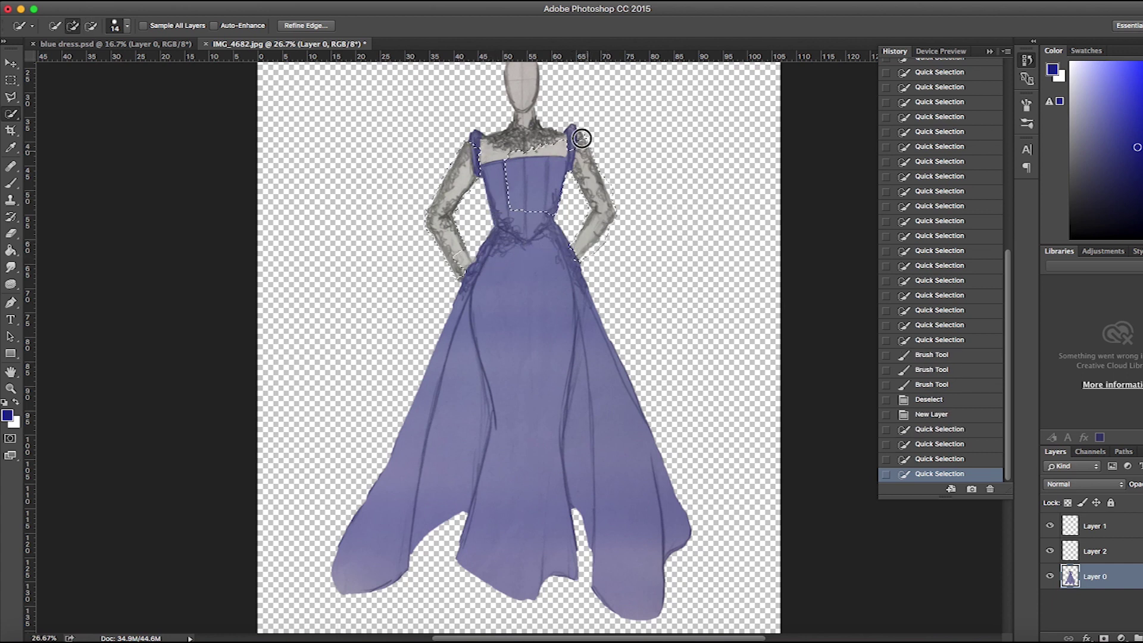
pyautogui.click(581, 160)
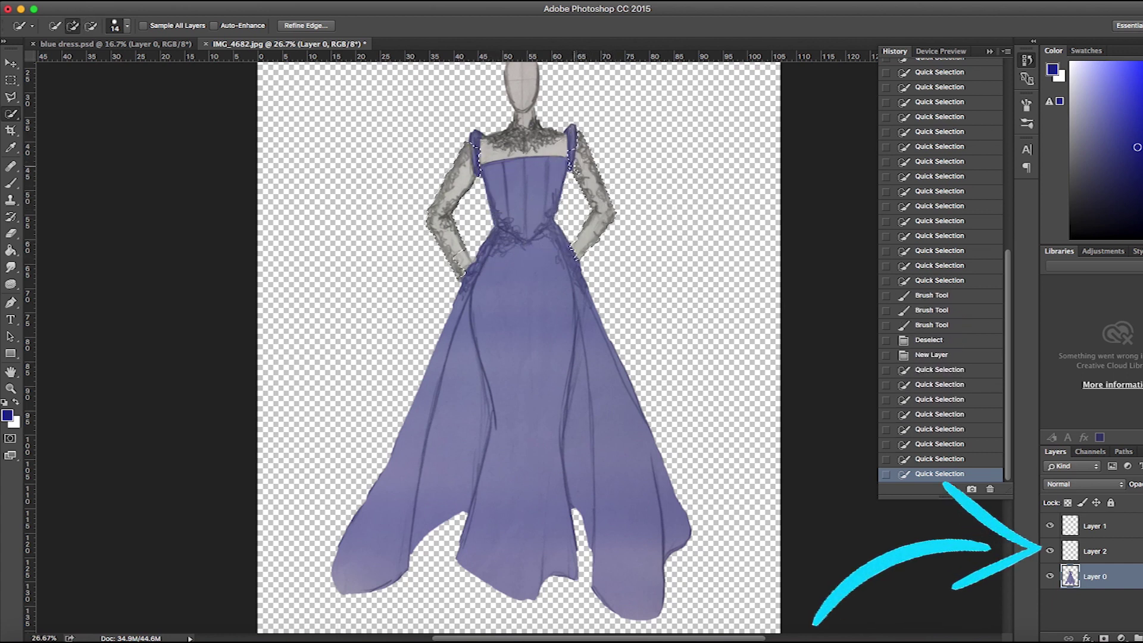
pyautogui.moveTo(560, 149); pyautogui.dragTo(497, 160)
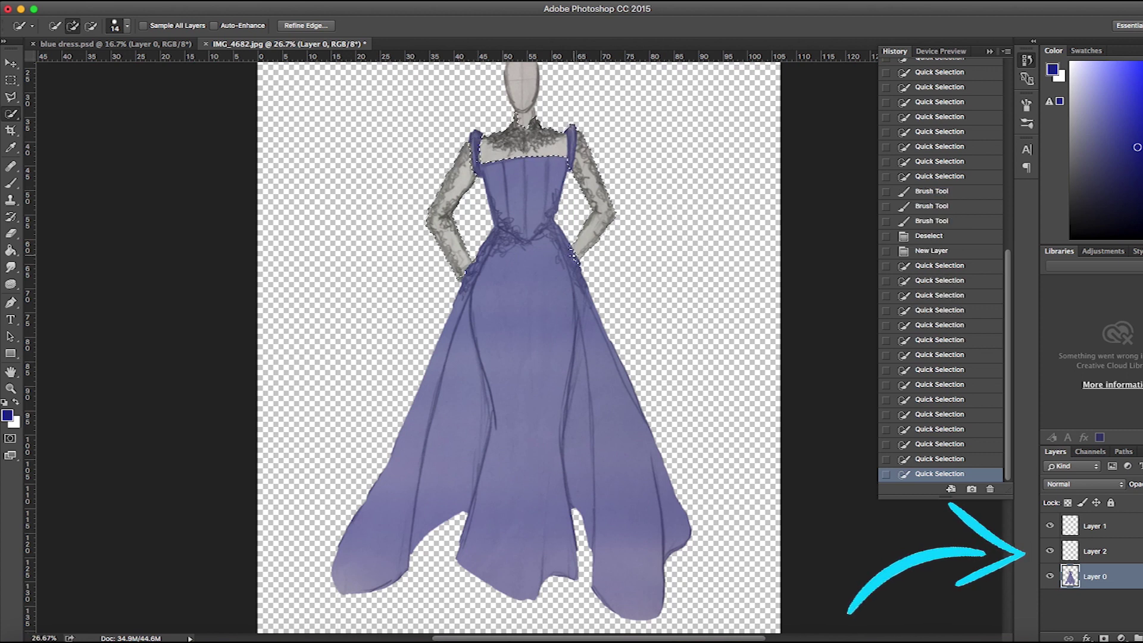
pyautogui.keyDown('alt'); pyautogui.click(581, 262); pyautogui.keyUp('alt')
pyautogui.keyDown('alt'); pyautogui.click(518, 116); pyautogui.keyUp('alt')
pyautogui.keyDown('alt'); pyautogui.click(518, 116); pyautogui.keyUp('alt')
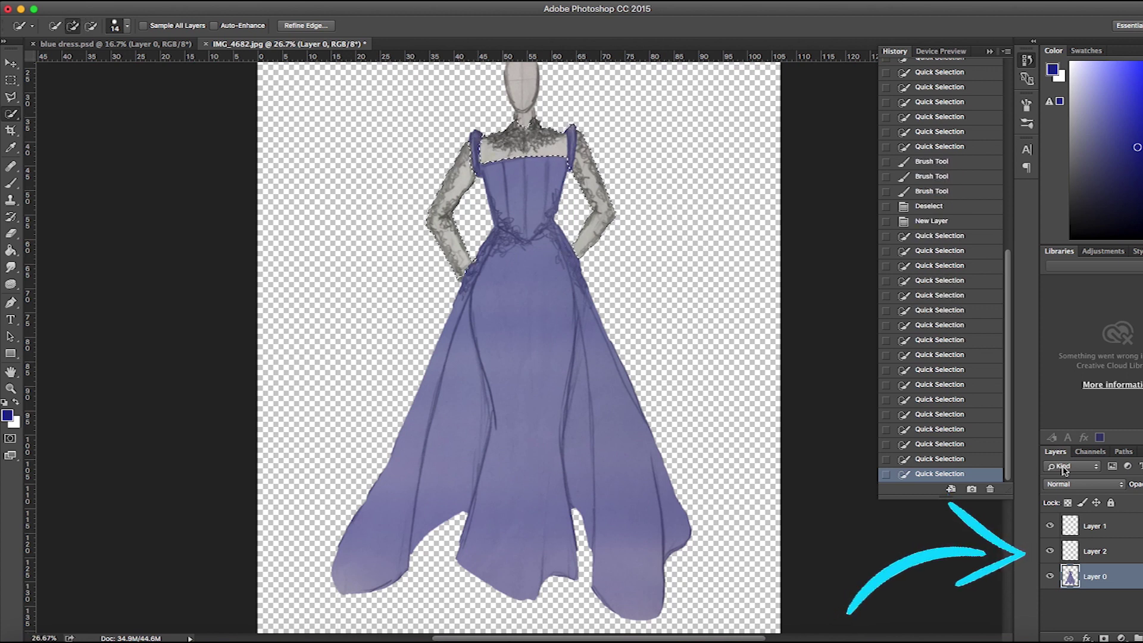
# Brush a light blue tint over the selected lace yoke and sleeves on Layer 2.
pyautogui.click(1094, 551)
pyautogui.click(11, 183)
pyautogui.moveTo(397, 159)
pyautogui.mouseDown()
pyautogui.moveTo(620, 288)
pyautogui.moveTo(587, 196)
pyautogui.mouseUp()
pyautogui.moveTo(587, 196); pyautogui.dragTo(561, 351)
# Select the entire gown on Layer 0 with Quick Selection, including the skirt panels down to the hem.
pyautogui.click(11, 113)
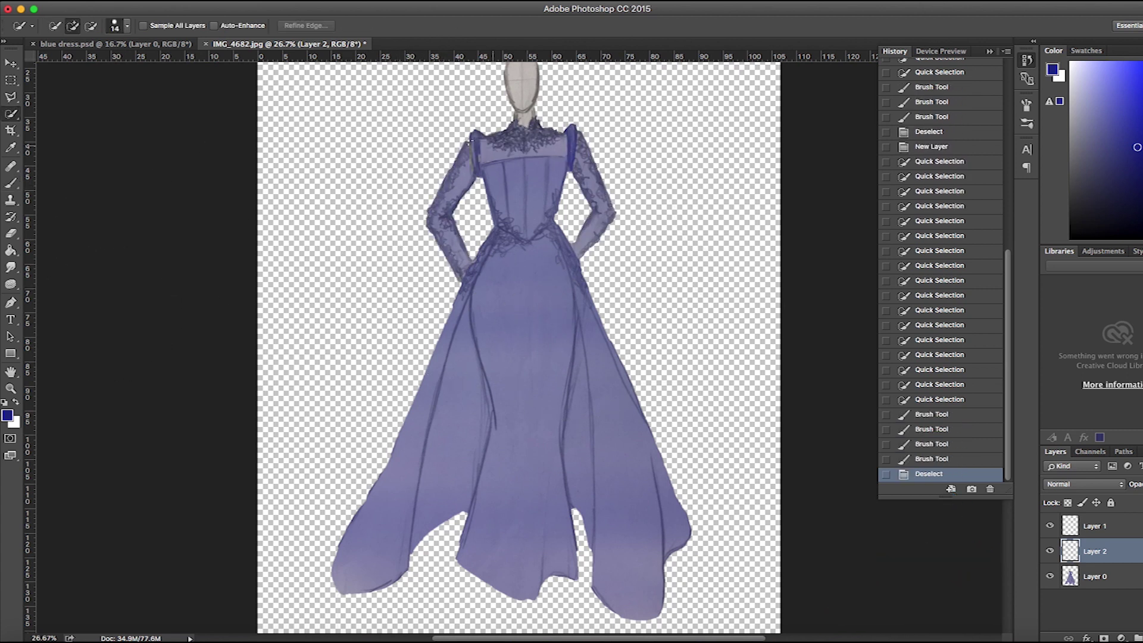
pyautogui.click(1095, 577)
pyautogui.click(525, 571)
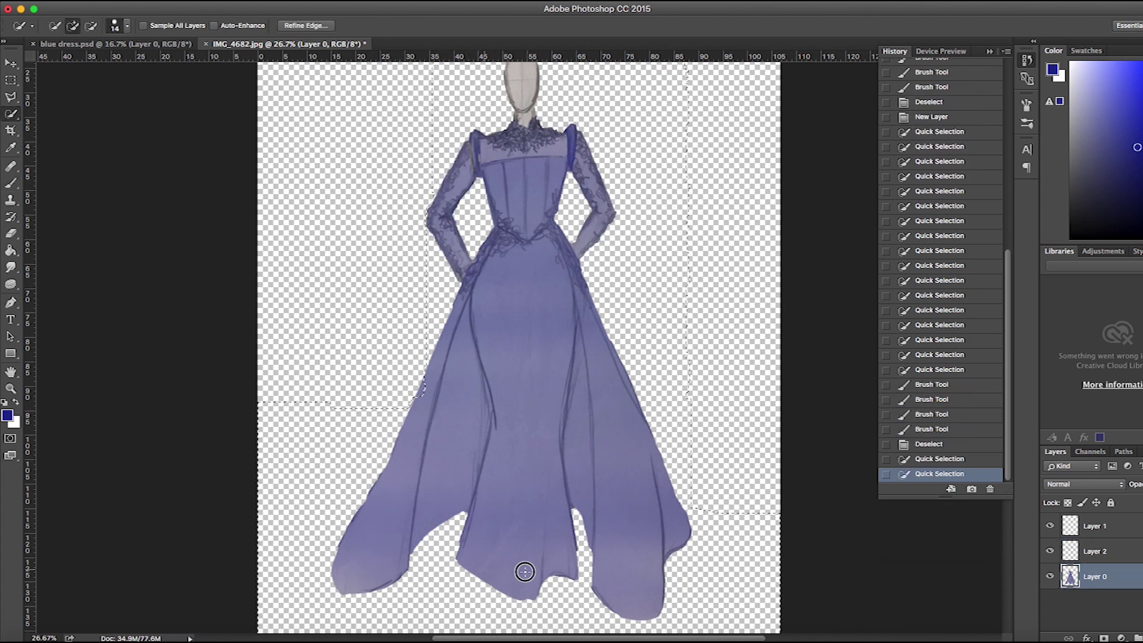
pyautogui.click(526, 571)
pyautogui.click(567, 455)
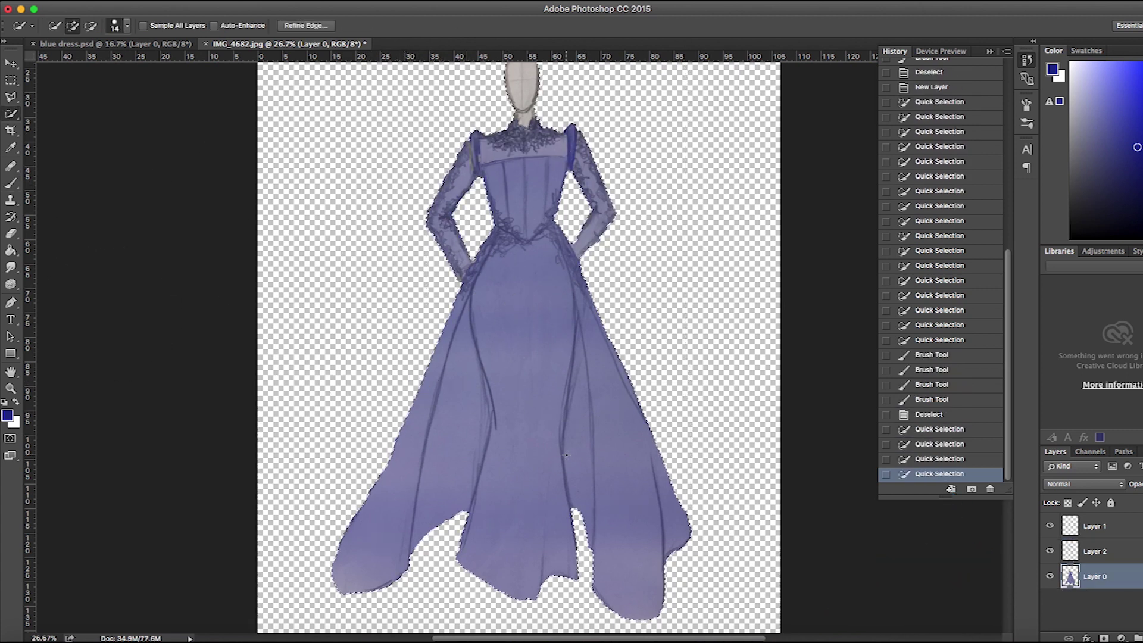
# Shade the left side of the central skirt panel from waist to hem with a 252 px brush.
pyautogui.click(12, 185)
pyautogui.click(62, 28)
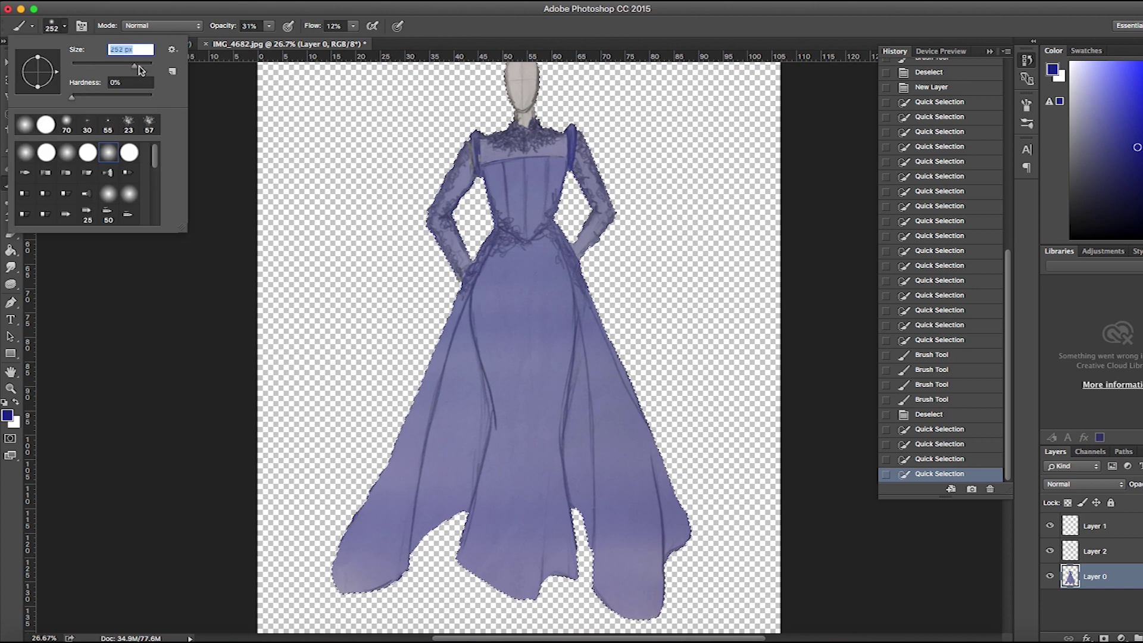
pyautogui.moveTo(499, 262)
pyautogui.mouseDown()
pyautogui.moveTo(487, 321)
pyautogui.moveTo(521, 582)
pyautogui.moveTo(547, 586)
pyautogui.mouseUp()
pyautogui.moveTo(499, 274)
pyautogui.mouseDown()
pyautogui.moveTo(482, 317)
pyautogui.moveTo(488, 575)
pyautogui.mouseUp()
# Raise the brush opacity to 66% and deepen the shading on the central panel and side folds of the skirt.
pyautogui.click(269, 25)
pyautogui.moveTo(293, 39); pyautogui.dragTo(294, 38)
pyautogui.moveTo(484, 345)
pyautogui.mouseDown()
pyautogui.moveTo(510, 467)
pyautogui.moveTo(493, 577)
pyautogui.moveTo(498, 431)
pyautogui.moveTo(516, 464)
pyautogui.moveTo(519, 592)
pyautogui.moveTo(495, 559)
pyautogui.mouseUp()
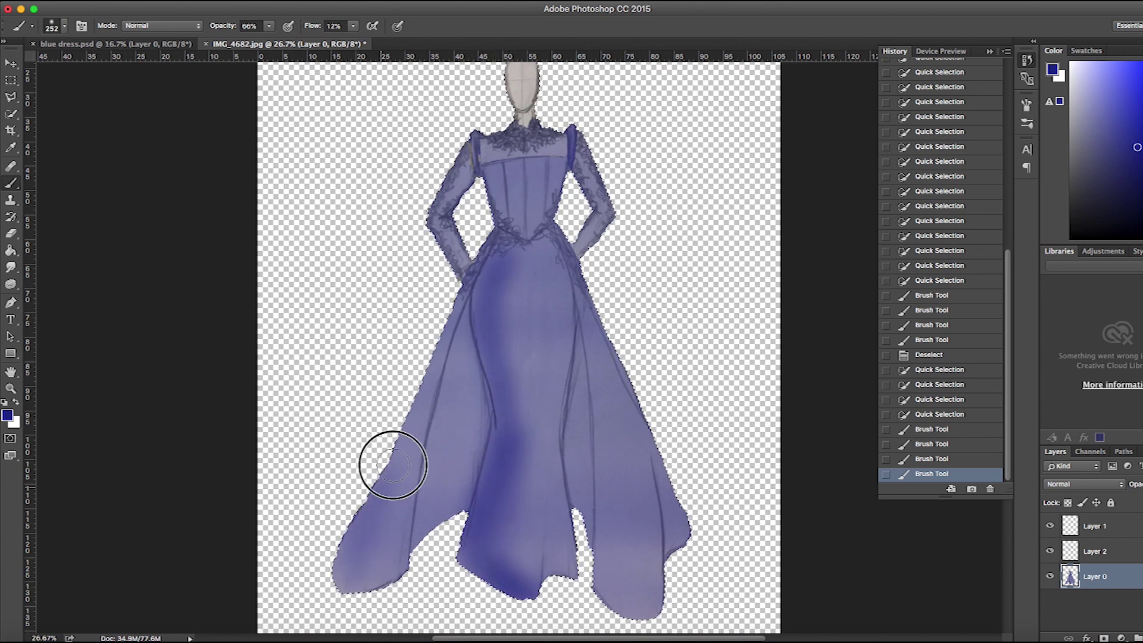
pyautogui.moveTo(330, 577)
pyautogui.mouseDown()
pyautogui.moveTo(378, 520)
pyautogui.moveTo(454, 383)
pyautogui.moveTo(464, 429)
pyautogui.moveTo(456, 512)
pyautogui.mouseUp()
pyautogui.moveTo(625, 387)
pyautogui.mouseDown()
pyautogui.moveTo(641, 549)
pyautogui.moveTo(618, 394)
pyautogui.moveTo(631, 614)
pyautogui.moveTo(620, 354)
pyautogui.moveTo(487, 307)
pyautogui.moveTo(495, 586)
pyautogui.moveTo(476, 428)
pyautogui.mouseUp()
# Reduce the brush to 54 px and darken the left shoulder cap.
pyautogui.press('super+plus')
pyautogui.press('super+plus')
pyautogui.press('super+plus')
pyautogui.scroll(8, 96, 625)
pyautogui.press('[')
pyautogui.press('[')
pyautogui.press('[')
pyautogui.press('[')
pyautogui.press('[')
pyautogui.press('[')
pyautogui.press('[')
pyautogui.click(64, 26)
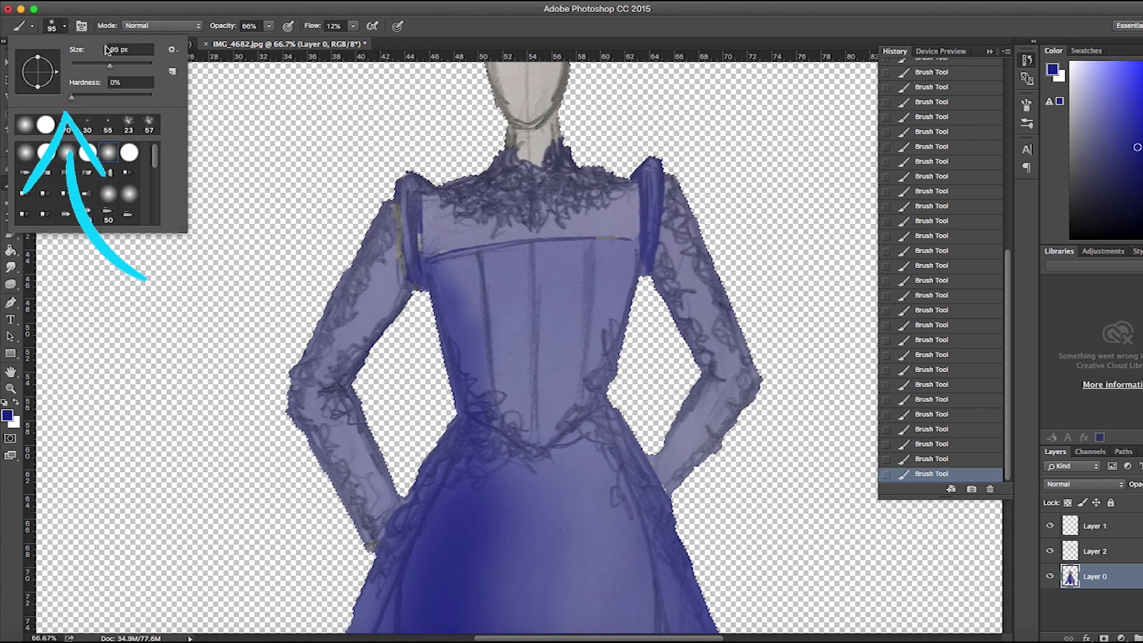
pyautogui.moveTo(89, 62); pyautogui.dragTo(82, 62)
pyautogui.moveTo(403, 256)
pyautogui.mouseDown()
pyautogui.moveTo(414, 283)
pyautogui.moveTo(419, 250)
pyautogui.mouseUp()
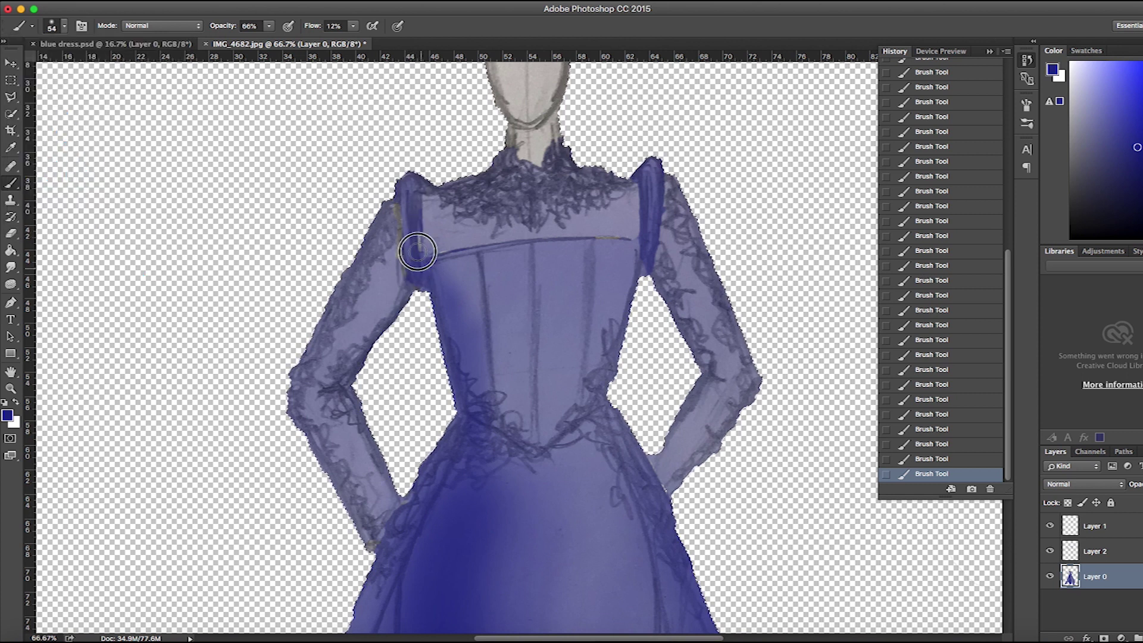
# Shade the bodice and deepen the skirt's folds and hem, using a 140 px brush for the larger areas.
pyautogui.moveTo(510, 259)
pyautogui.mouseDown()
pyautogui.moveTo(473, 271)
pyautogui.moveTo(468, 381)
pyautogui.moveTo(512, 394)
pyautogui.moveTo(472, 261)
pyautogui.moveTo(461, 289)
pyautogui.mouseUp()
pyautogui.click(64, 25)
pyautogui.click(118, 63)
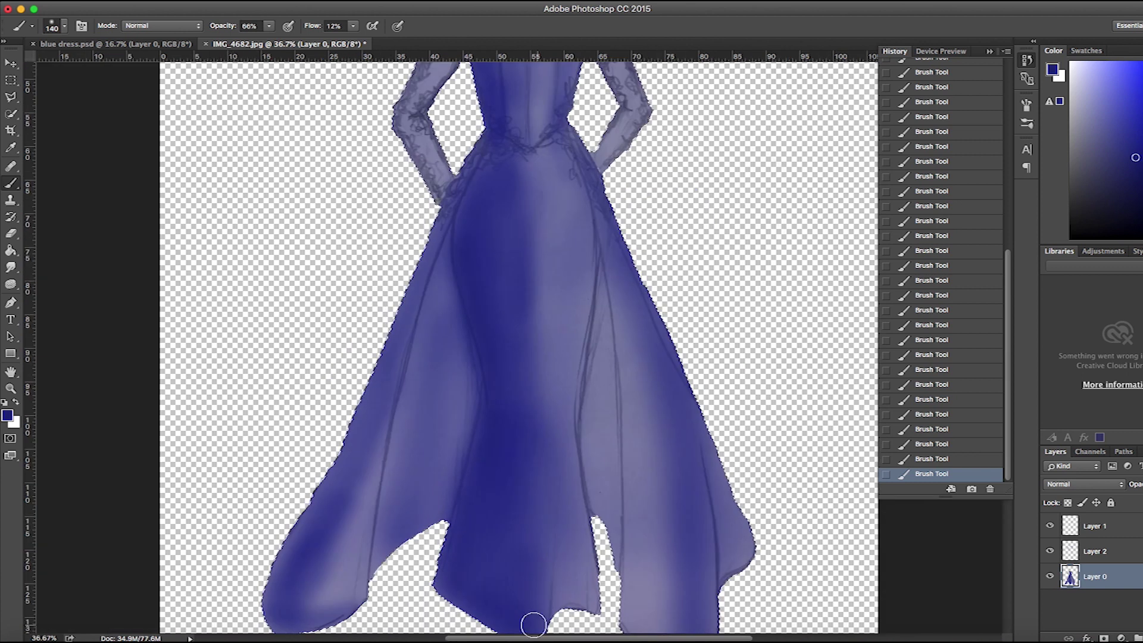
pyautogui.moveTo(594, 581)
pyautogui.mouseDown()
pyautogui.moveTo(593, 425)
pyautogui.moveTo(615, 565)
pyautogui.moveTo(620, 314)
pyautogui.moveTo(597, 378)
pyautogui.moveTo(618, 434)
pyautogui.moveTo(408, 386)
pyautogui.moveTo(370, 570)
pyautogui.moveTo(487, 320)
pyautogui.moveTo(405, 523)
pyautogui.mouseUp()
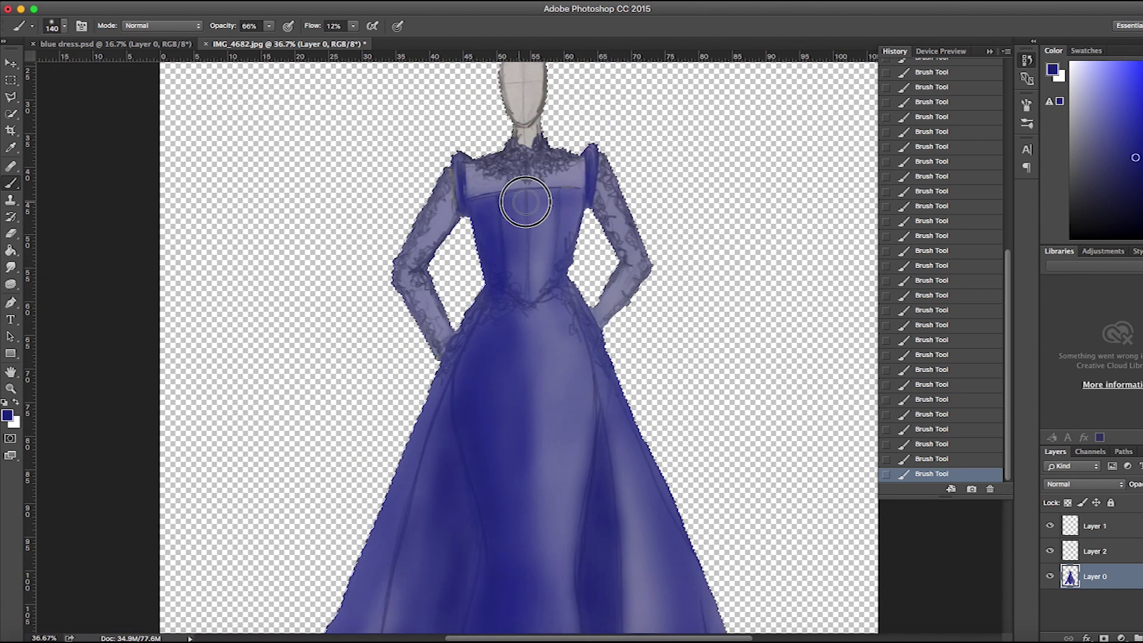
pyautogui.moveTo(529, 204); pyautogui.dragTo(553, 198)
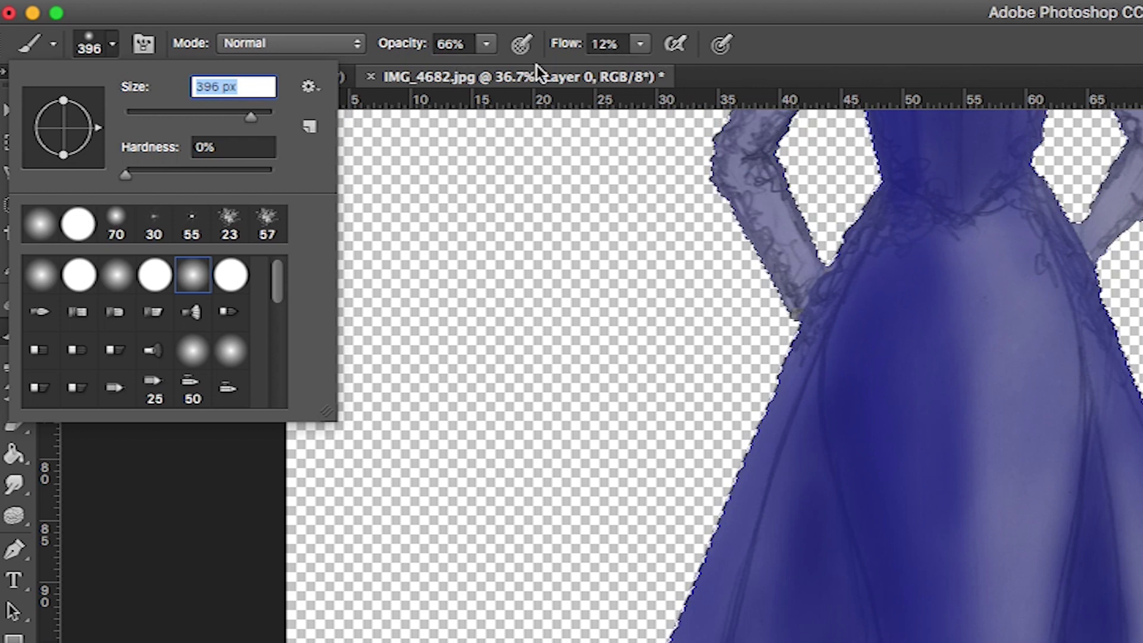
# Set the brush flow to 7% and its opacity to 92%.
pyautogui.click(642, 44)
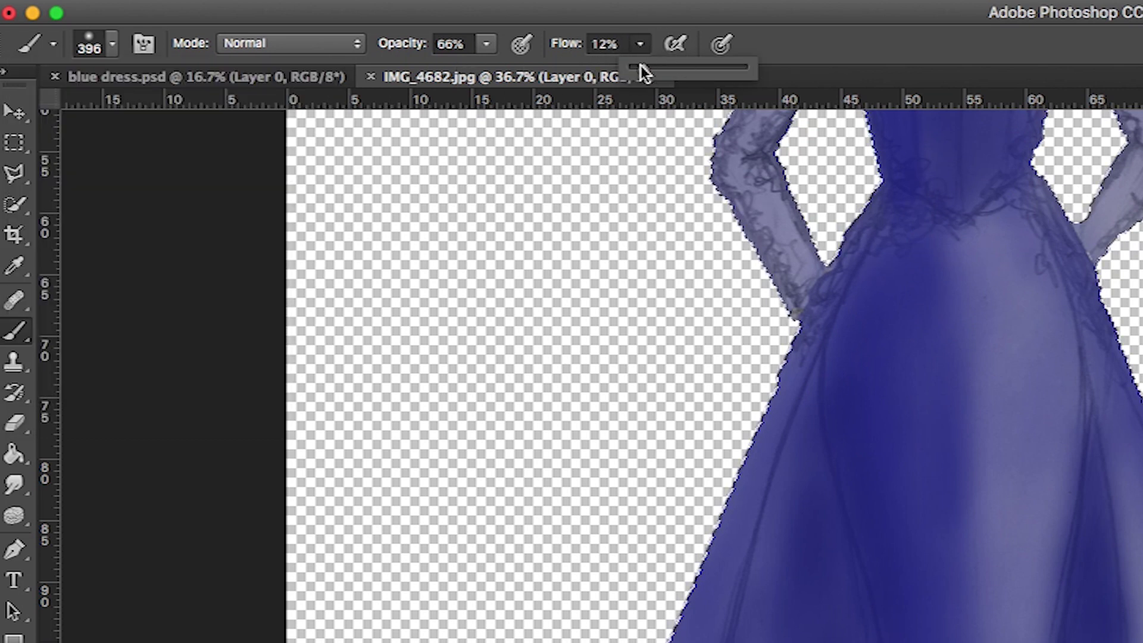
pyautogui.moveTo(642, 68); pyautogui.dragTo(637, 69)
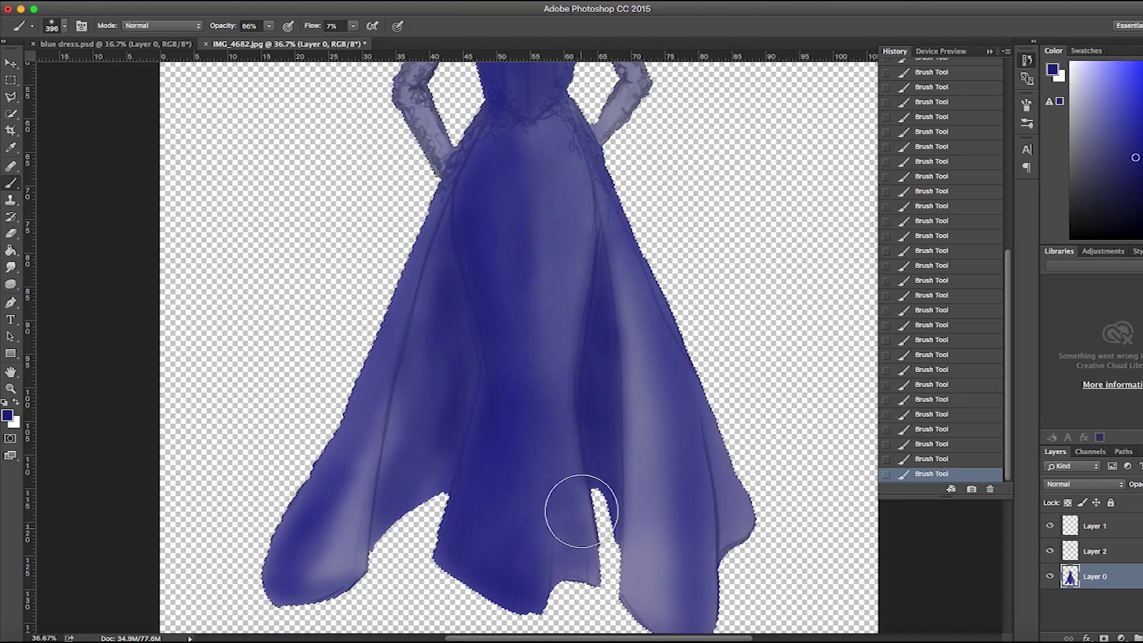
pyautogui.scroll(6, 584, 452)
pyautogui.click(269, 25)
pyautogui.moveTo(273, 42); pyautogui.dragTo(290, 41)
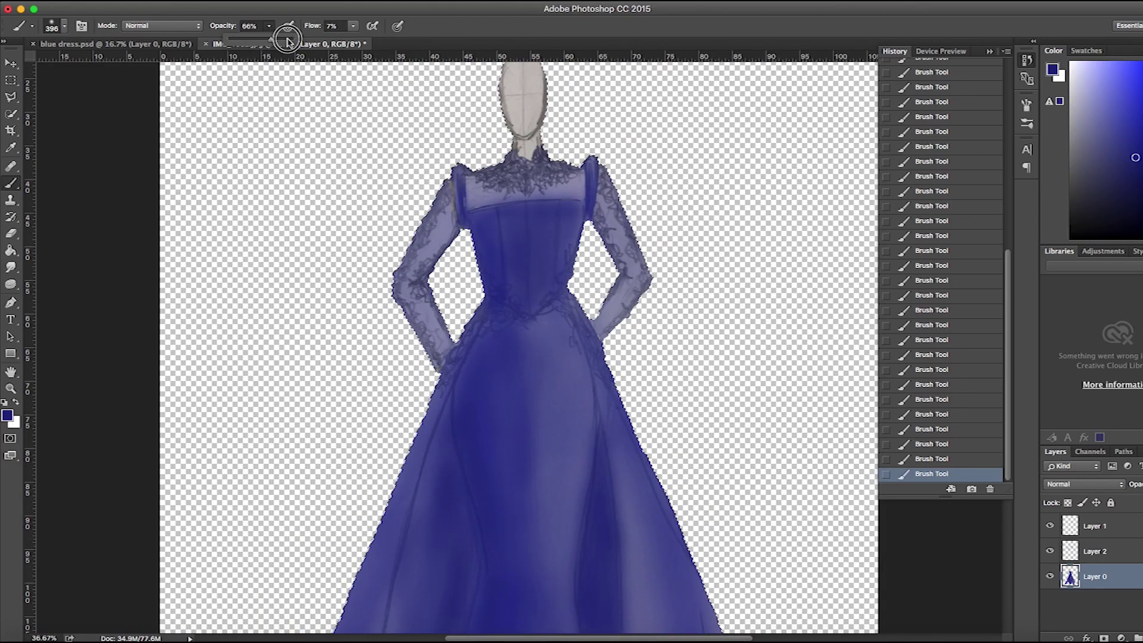
# Set the brush flow to 45% and darken the bodice and central skirt panel.
pyautogui.scroll(-7, 493, 206)
pyautogui.click(493, 206)
pyautogui.hotkey('shift', '4')
pyautogui.hotkey('shift', '5')
pyautogui.moveTo(538, 158)
pyautogui.mouseDown()
pyautogui.moveTo(518, 395)
pyautogui.moveTo(496, 301)
pyautogui.mouseUp()
# Darken the lower edge of the central skirt panel with a 79 px brush, stepping back through the history to remove unwanted strokes.
pyautogui.click(64, 26)
pyautogui.moveTo(119, 61); pyautogui.dragTo(99, 62)
pyautogui.moveTo(480, 158); pyautogui.dragTo(472, 549)
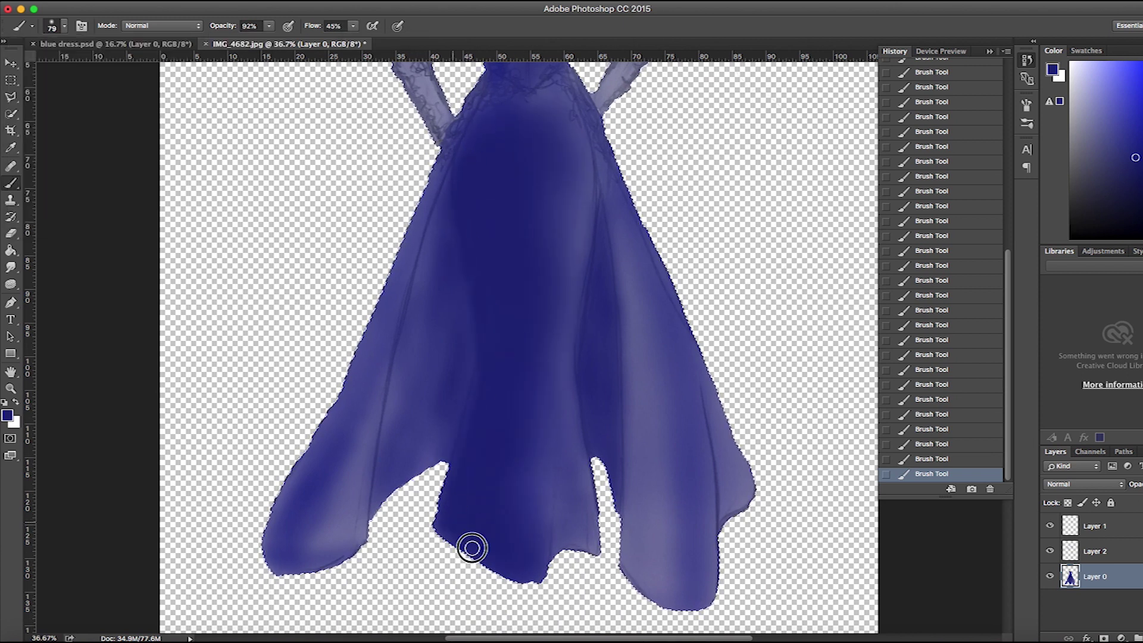
pyautogui.moveTo(557, 442); pyautogui.dragTo(534, 566)
pyautogui.click(946, 444)
pyautogui.moveTo(548, 465)
pyautogui.mouseDown()
pyautogui.moveTo(551, 395)
pyautogui.moveTo(557, 546)
pyautogui.mouseUp()
pyautogui.click(948, 461)
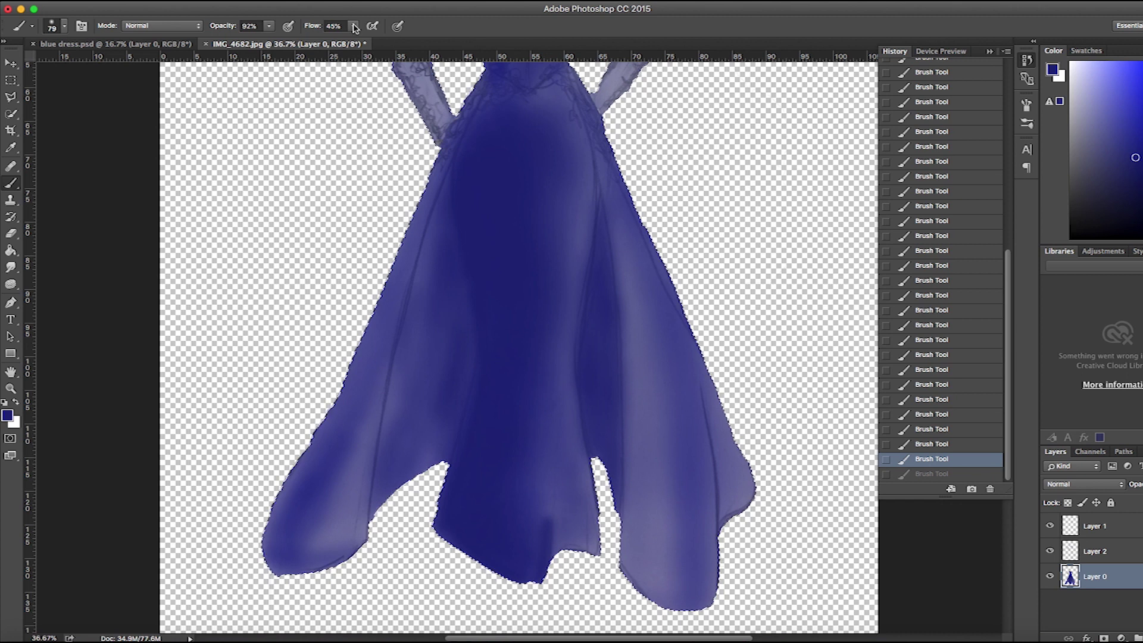
# Lower the brush flow to 24% and paint dark fold lines near the skirt hem.
pyautogui.moveTo(353, 25); pyautogui.dragTo(337, 42)
pyautogui.moveTo(548, 516)
pyautogui.mouseDown()
pyautogui.moveTo(546, 539)
pyautogui.moveTo(550, 465)
pyautogui.moveTo(539, 585)
pyautogui.moveTo(586, 556)
pyautogui.moveTo(579, 539)
pyautogui.moveTo(550, 568)
pyautogui.moveTo(562, 458)
pyautogui.moveTo(535, 546)
pyautogui.mouseUp()
pyautogui.scroll(8, 306, 474)
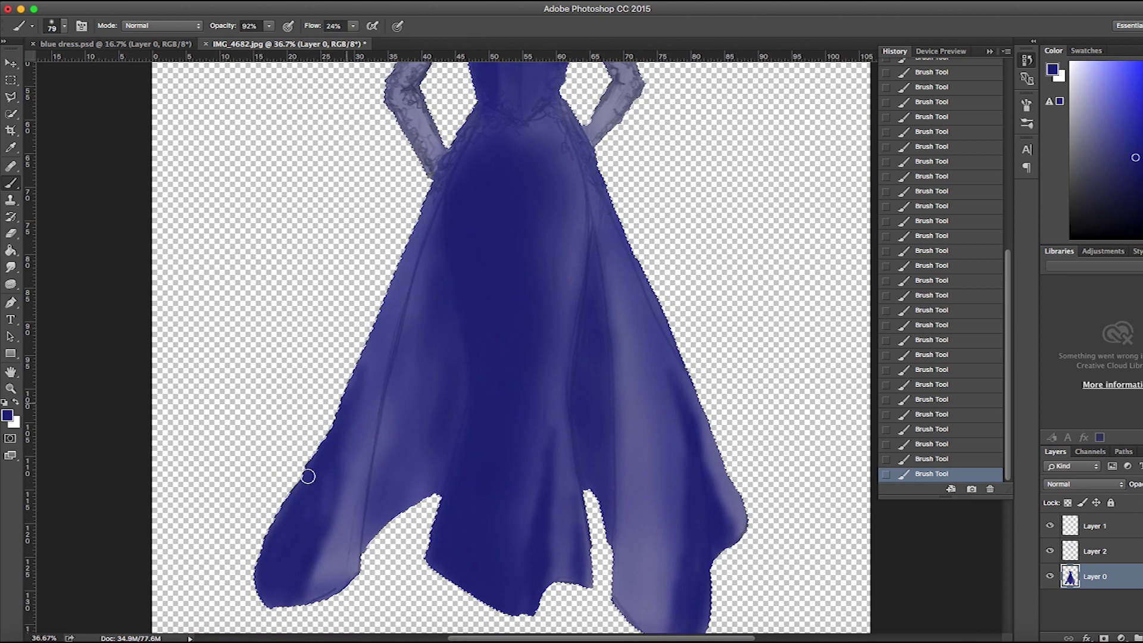
# Touch up the left sleeve's lace on Layer 2 and set the brush opacity to 100%.
pyautogui.click(1118, 552)
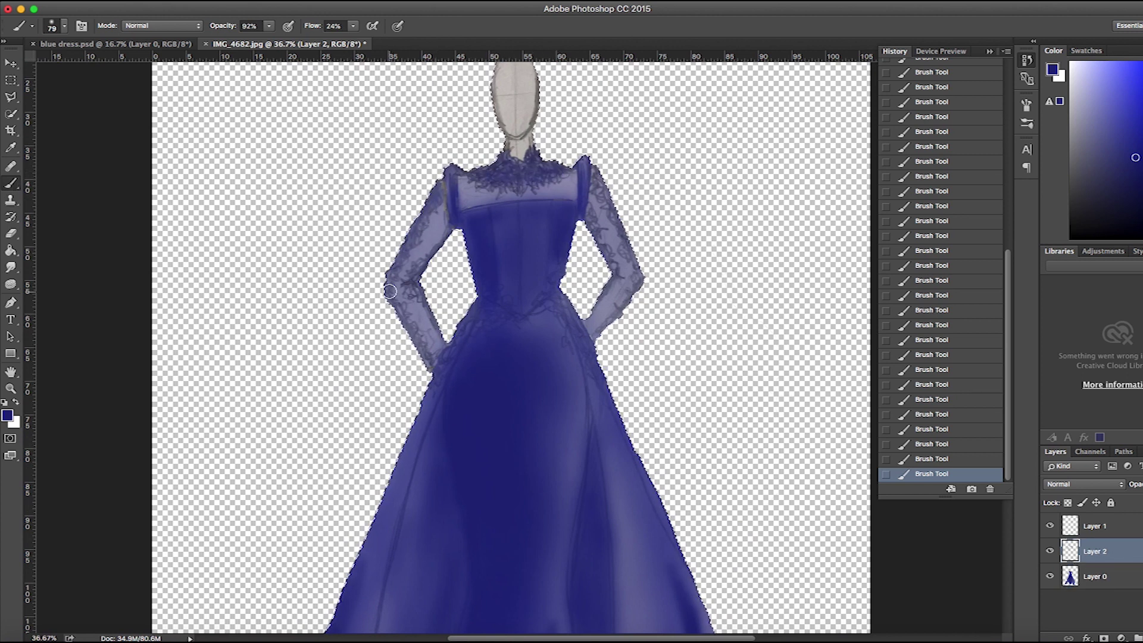
pyautogui.click(412, 277)
pyautogui.click(269, 26)
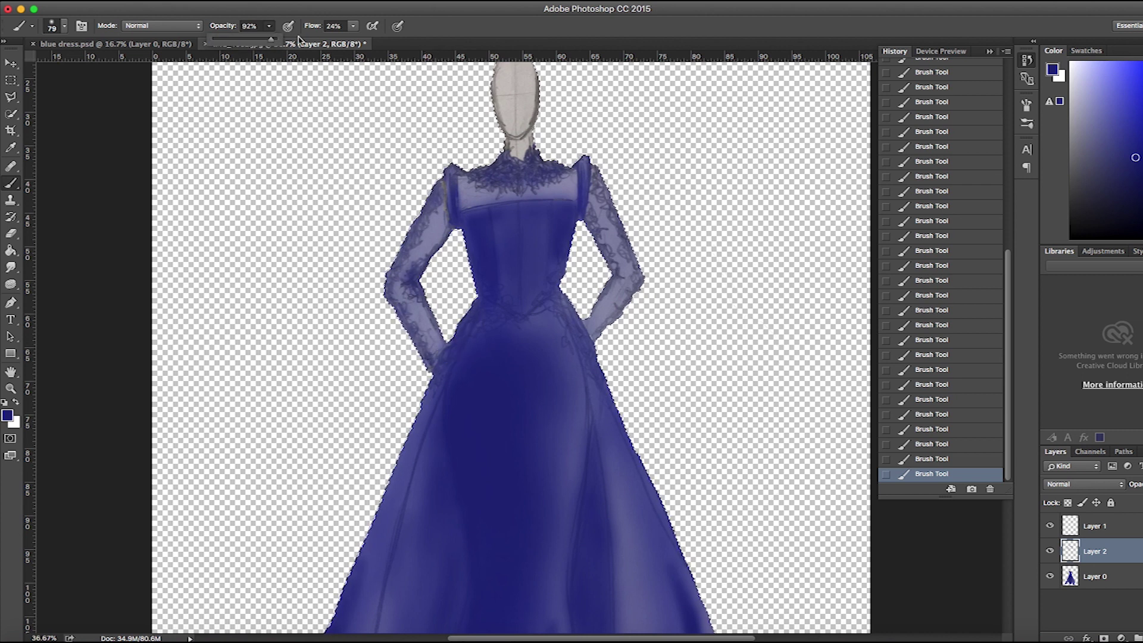
pyautogui.moveTo(278, 42); pyautogui.dragTo(286, 42)
# Choose a deeper navy as the foreground colour and darken the pointed waistline of the gown.
pyautogui.click(7, 416)
pyautogui.click(604, 451)
pyautogui.click(754, 350)
pyautogui.moveTo(506, 309)
pyautogui.mouseDown()
pyautogui.moveTo(481, 304)
pyautogui.moveTo(566, 313)
pyautogui.moveTo(555, 290)
pyautogui.mouseUp()
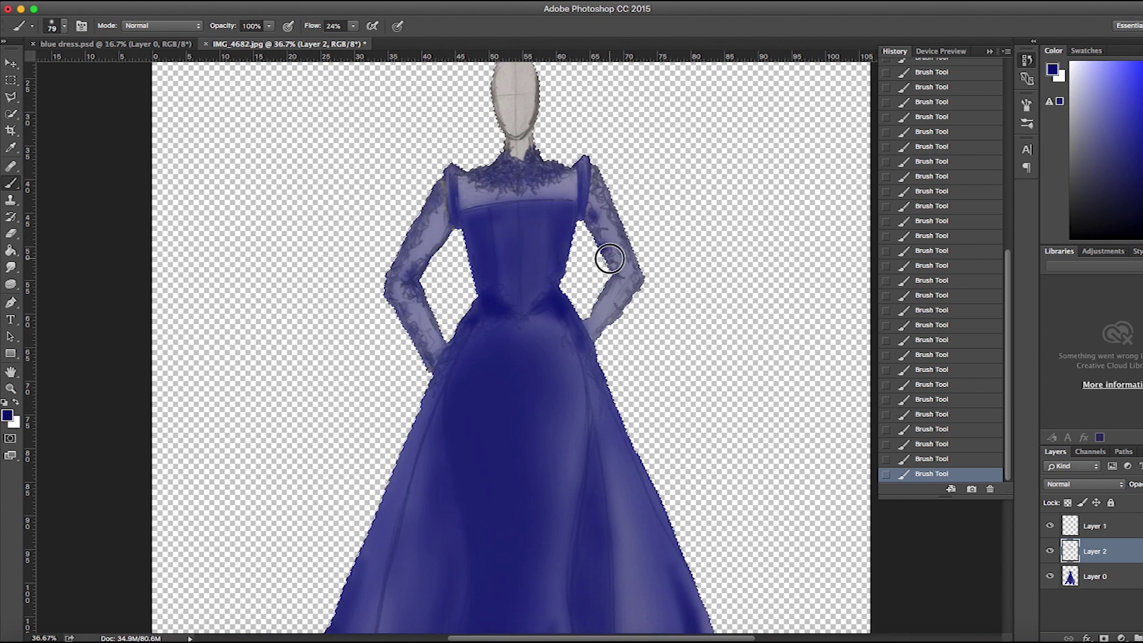
# Paint light violet-blue lace details along the waist on Layer 2 with a small brush at reduced opacity.
pyautogui.press('5')
pyautogui.press('6')
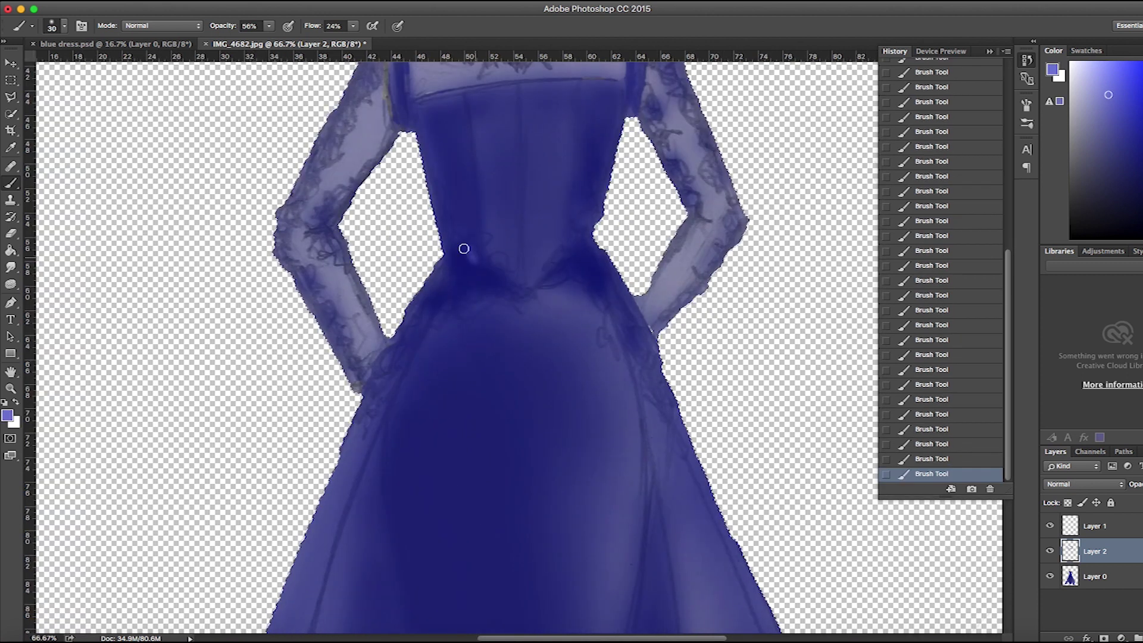
pyautogui.click(466, 257)
pyautogui.click(269, 26)
pyautogui.moveTo(271, 40); pyautogui.dragTo(250, 41)
pyautogui.click(478, 247)
pyautogui.press('[')
pyautogui.press('[')
pyautogui.press('[')
pyautogui.press('6')
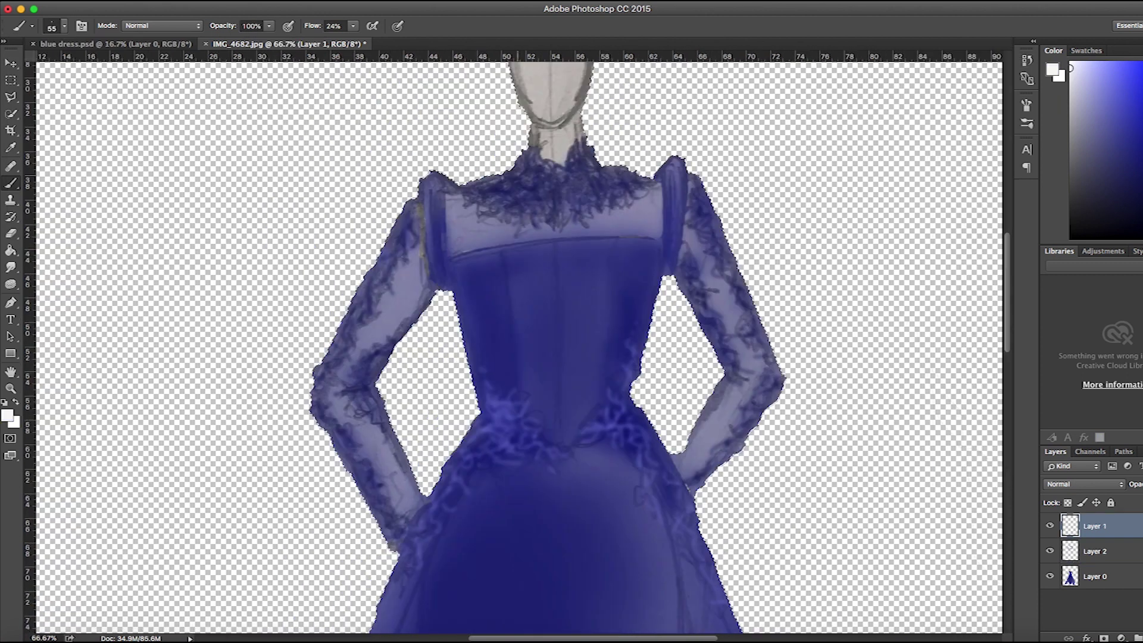
# Set the foreground colour to white and switch to a 79 px brush tip for Layer 1.
pyautogui.press('d')
pyautogui.click(8, 415)
pyautogui.click(457, 359)
pyautogui.click(756, 349)
pyautogui.click(65, 25)
pyautogui.click(559, 245)
# Dab white sparkles over the lace along the waist, lower bodice and both hips on Layer 1.
pyautogui.click(484, 416)
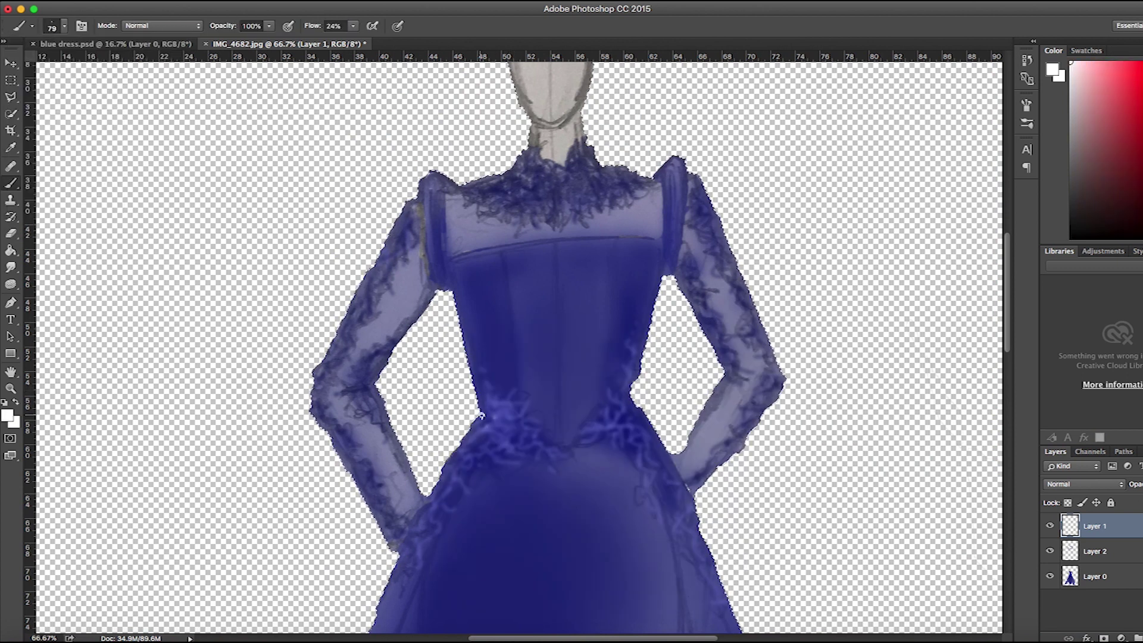
pyautogui.click(490, 424)
pyautogui.click(510, 430)
pyautogui.click(480, 388)
pyautogui.click(474, 445)
pyautogui.click(470, 464)
pyautogui.click(539, 444)
pyautogui.click(601, 410)
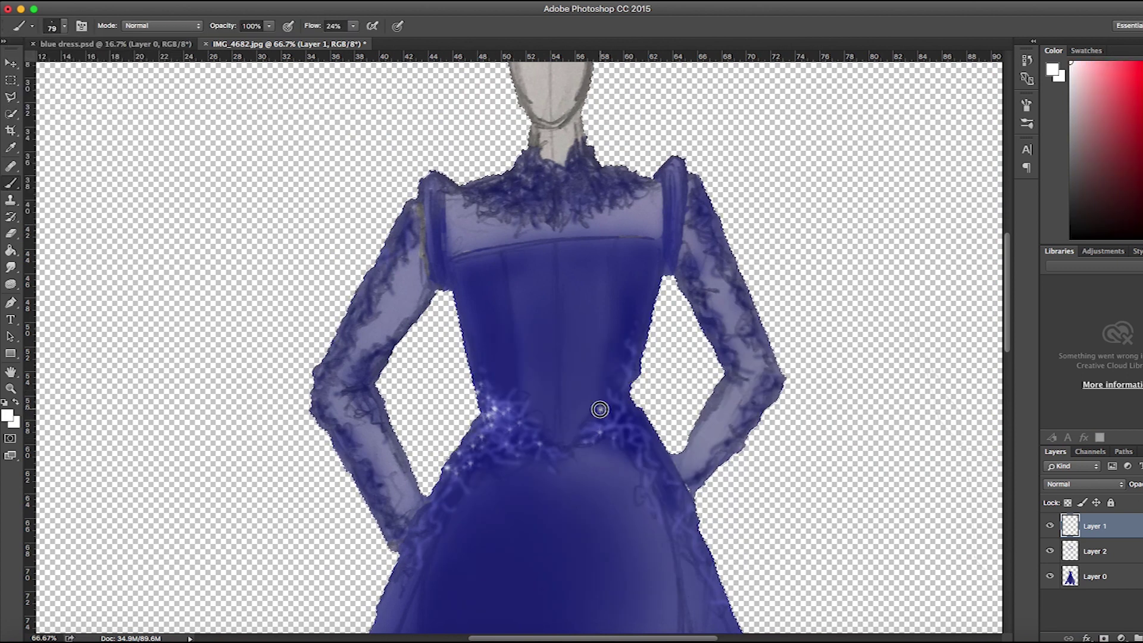
pyautogui.click(627, 364)
pyautogui.click(638, 343)
pyautogui.click(518, 409)
pyautogui.click(479, 472)
pyautogui.click(413, 522)
pyautogui.click(564, 447)
pyautogui.click(658, 488)
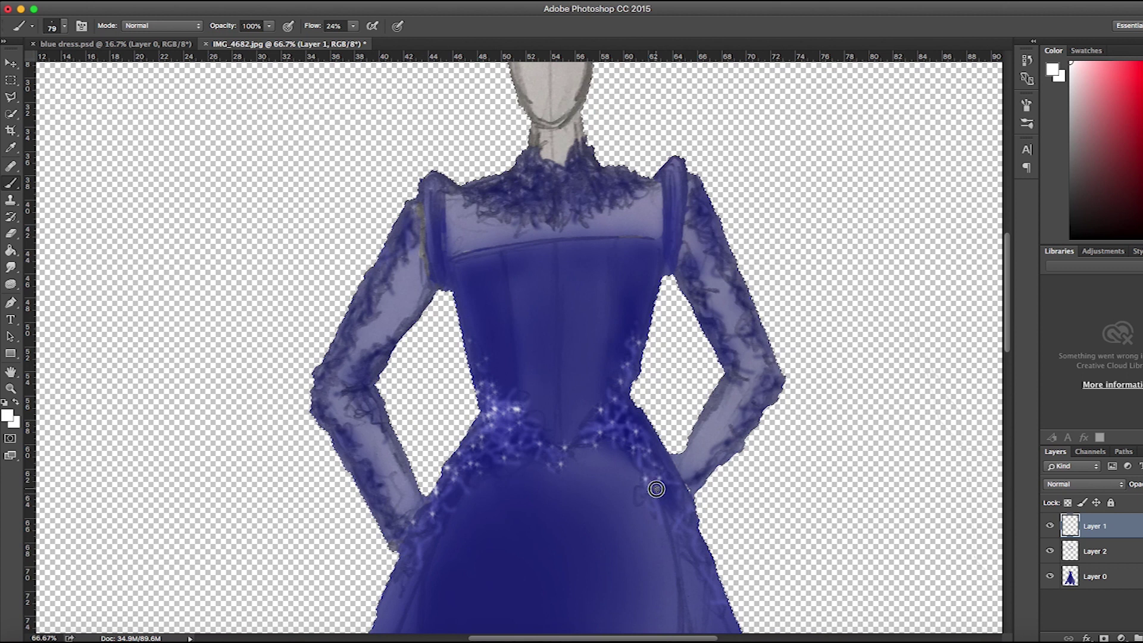
pyautogui.click(691, 527)
pyautogui.click(714, 586)
pyautogui.click(402, 571)
pyautogui.click(392, 585)
# Dab white sparkles over the lace of the yoke, right shoulder and right sleeve.
pyautogui.click(492, 197)
pyautogui.click(547, 212)
pyautogui.click(582, 210)
pyautogui.click(675, 186)
pyautogui.click(713, 244)
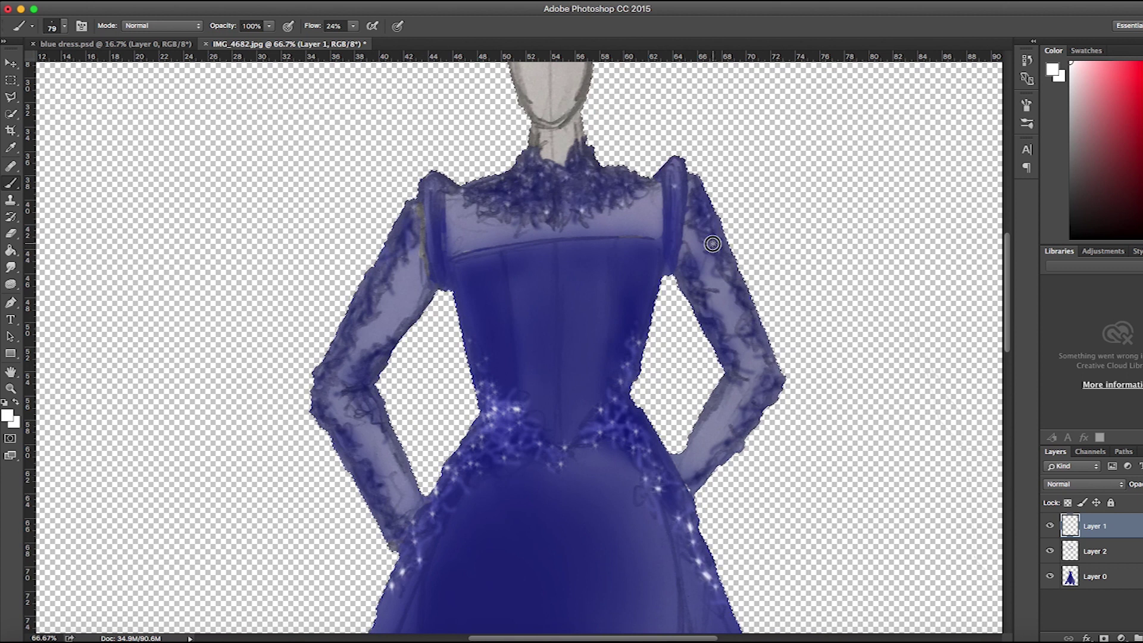
pyautogui.click(765, 377)
pyautogui.click(758, 408)
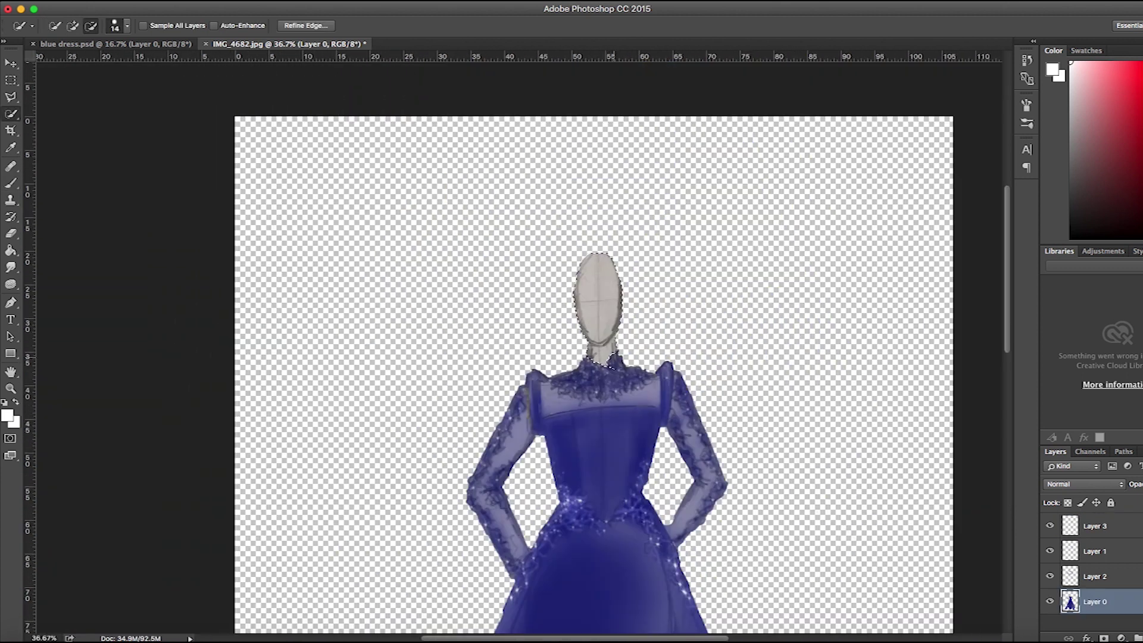
# Choose a warm golden brown as the foreground colour for the skin.
pyautogui.click(7, 415)
pyautogui.moveTo(477, 465); pyautogui.dragTo(510, 491)
pyautogui.moveTo(640, 506); pyautogui.dragTo(643, 503)
pyautogui.moveTo(592, 464); pyautogui.dragTo(577, 434)
pyautogui.press('Return')
# Rename Layer 3 as SKIN.
pyautogui.doubleClick(1094, 526)
pyautogui.write('SKIN')
pyautogui.press('Return')
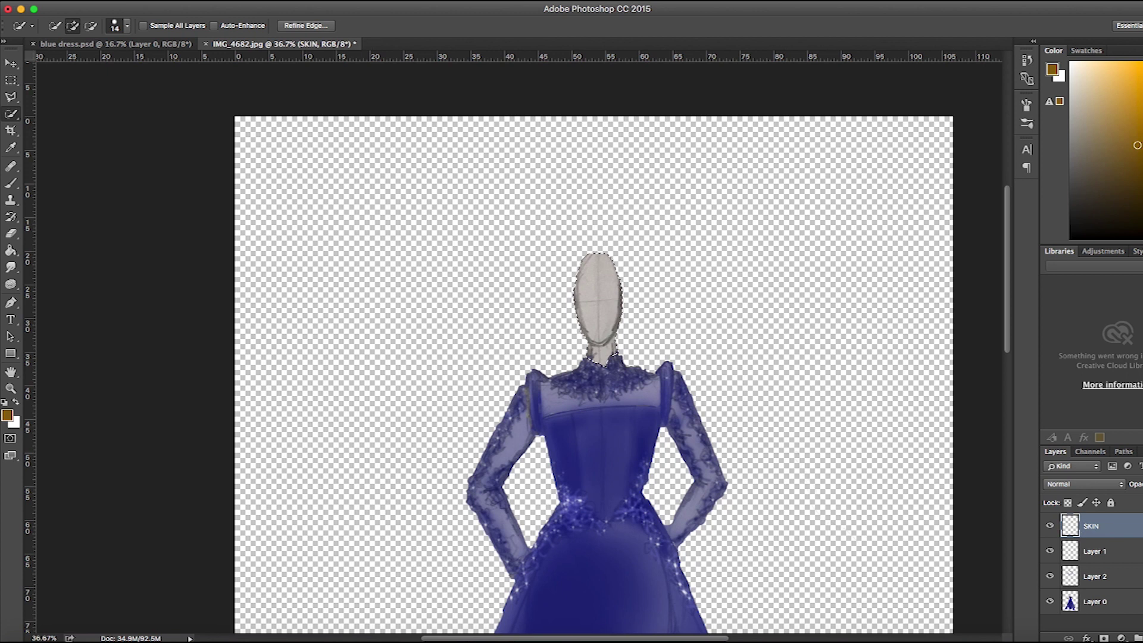
# Switch to the Brush tool with 53% opacity and a soft round 79 px tip.
pyautogui.click(172, 2)
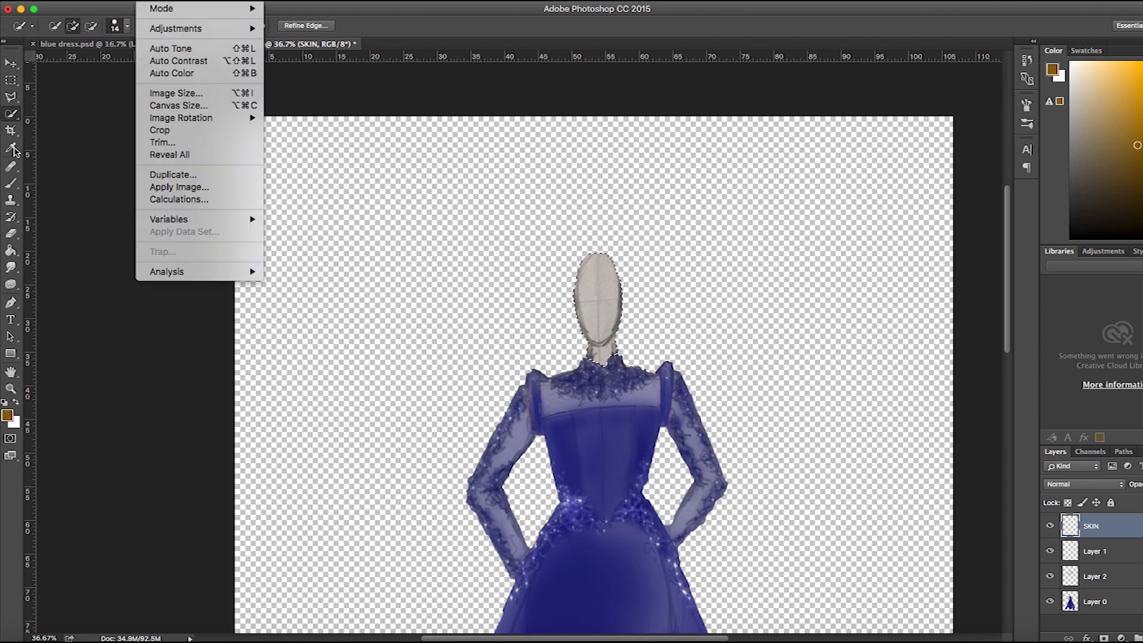
pyautogui.click(11, 182)
pyautogui.click(269, 26)
pyautogui.click(241, 38)
pyautogui.click(65, 25)
pyautogui.click(87, 123)
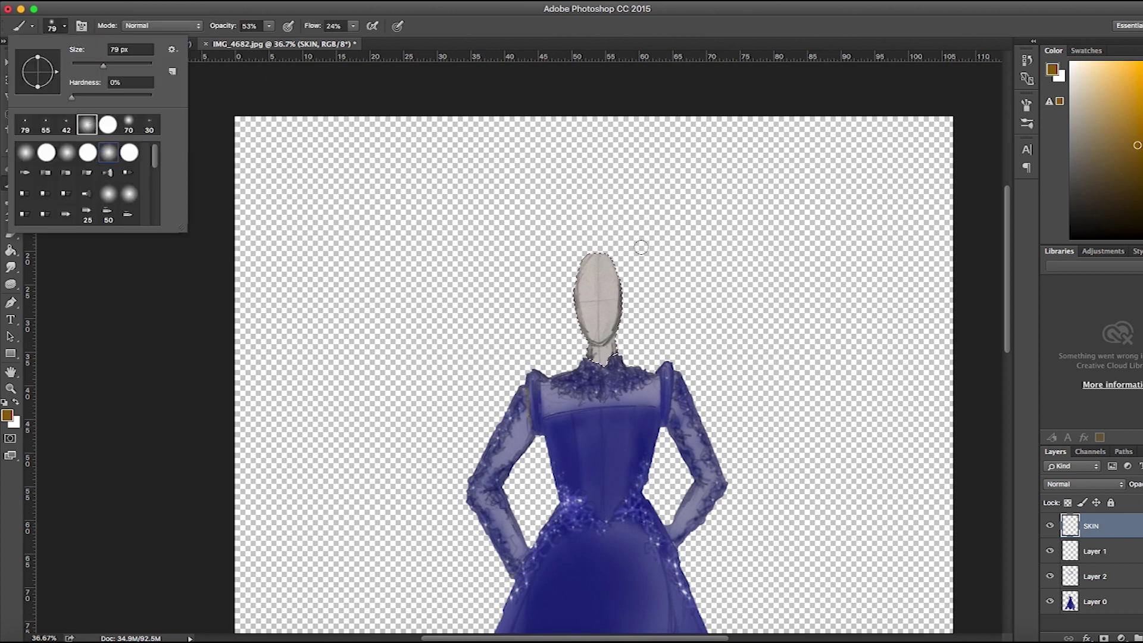